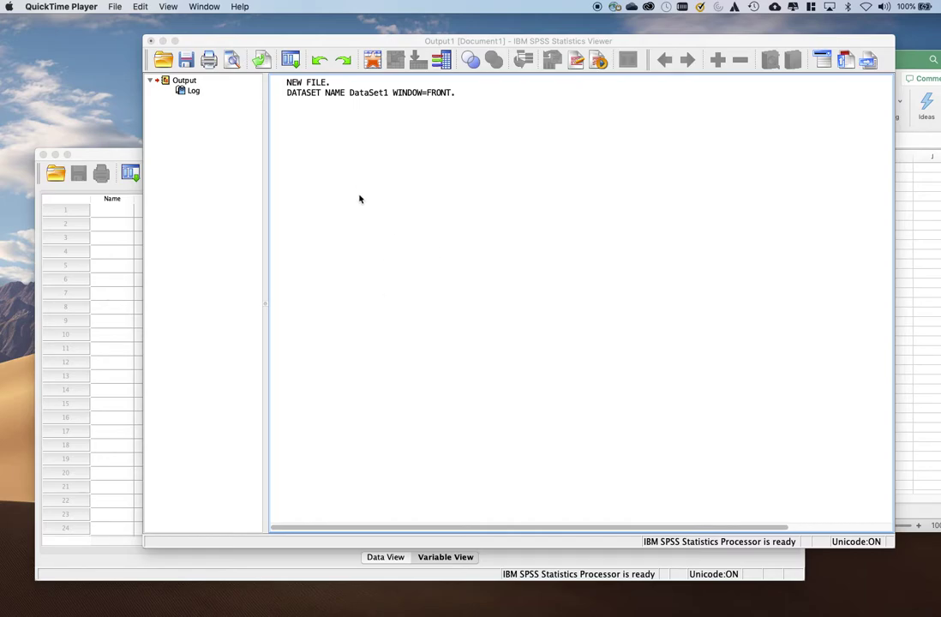
Step: Bring the untitled Data Editor window in front of the Output Viewer, keeping both windows visible
drag(336, 42, 304, 32)
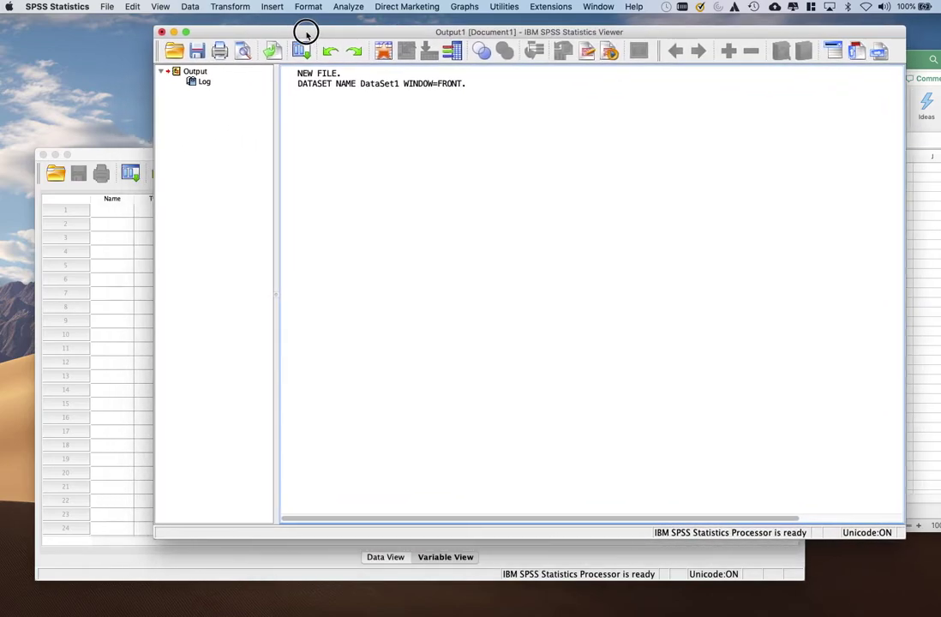
drag(130, 156, 138, 150)
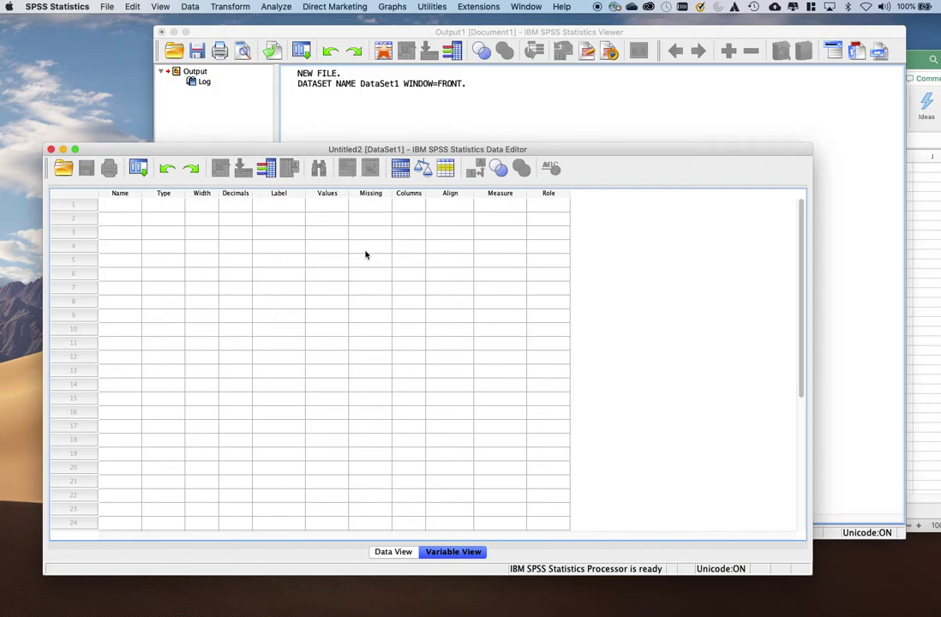
mouse_move(239, 151)
mouse_down()
mouse_move(231, 181)
mouse_move(232, 167)
mouse_up()
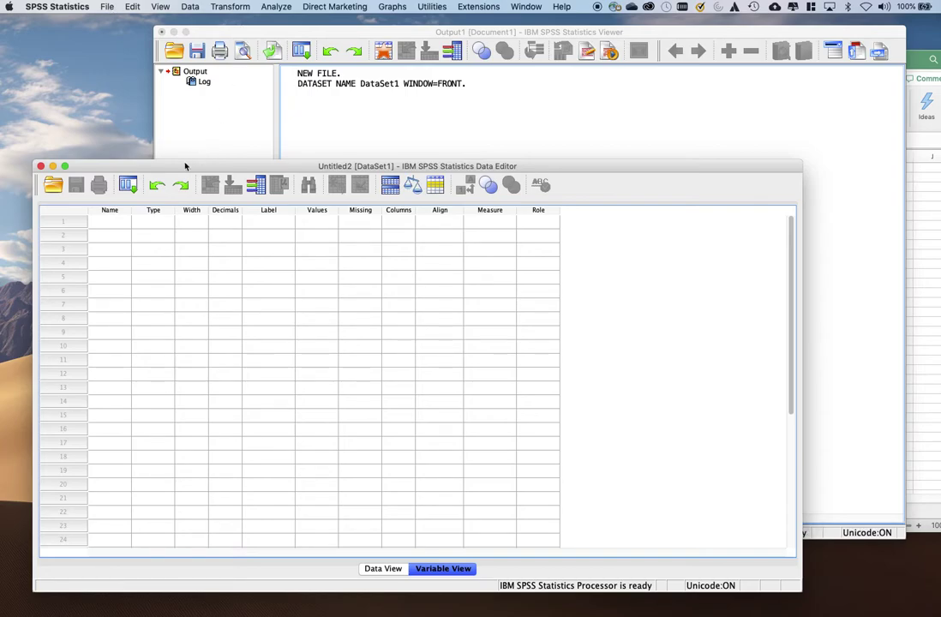
click(107, 7)
mouse_move(116, 22)
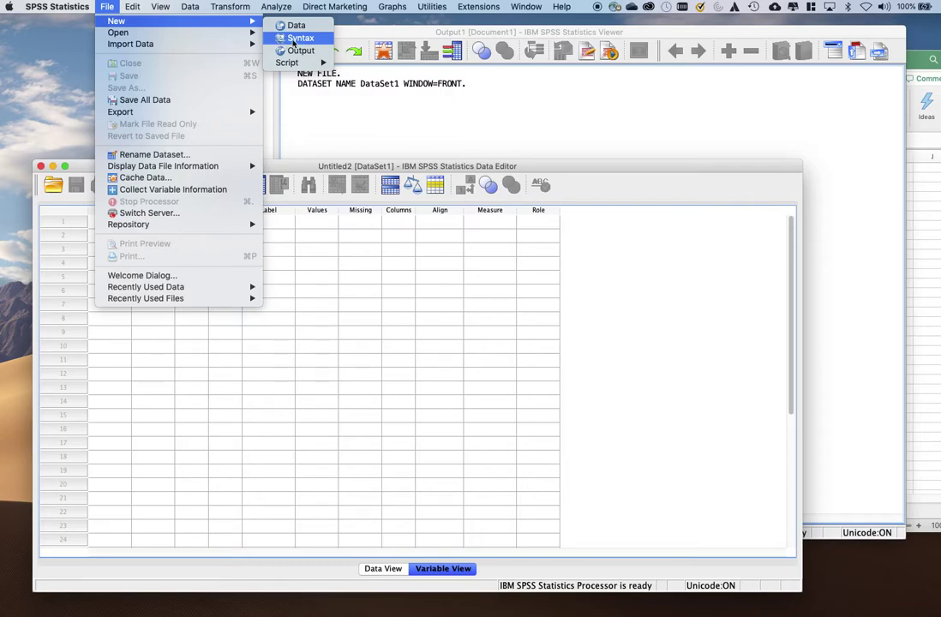
click(264, 149)
mouse_move(300, 168)
mouse_down()
mouse_move(315, 145)
mouse_move(306, 163)
mouse_up()
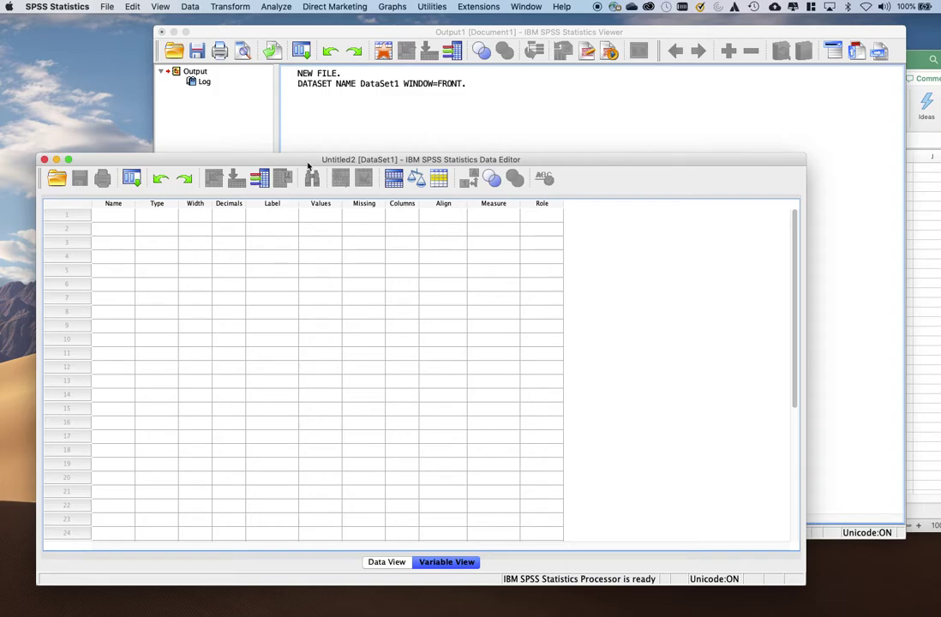
click(380, 563)
click(445, 563)
Step: Consult the example data workbook and define the first variable with the name Age
click(116, 218)
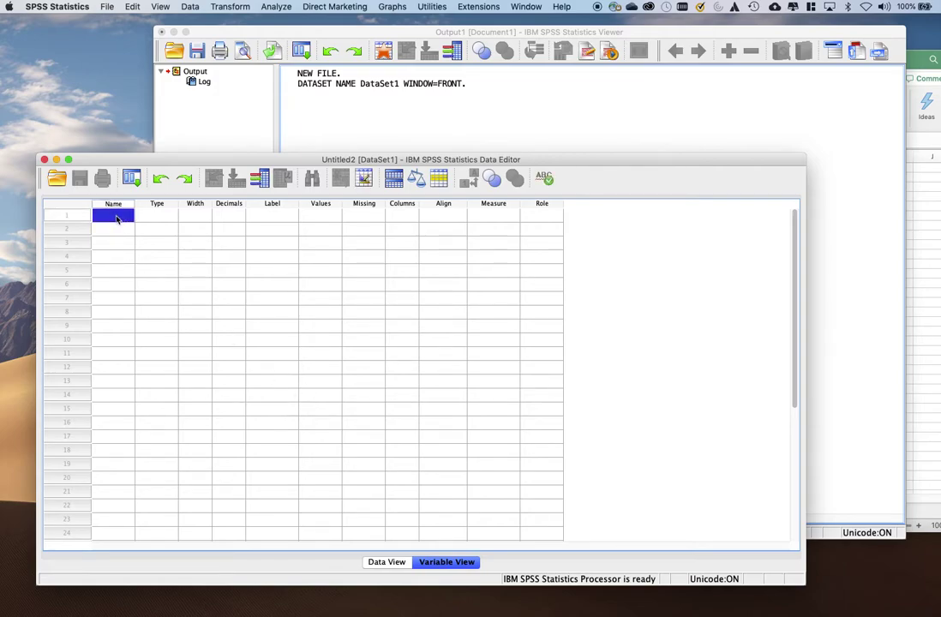
click(912, 65)
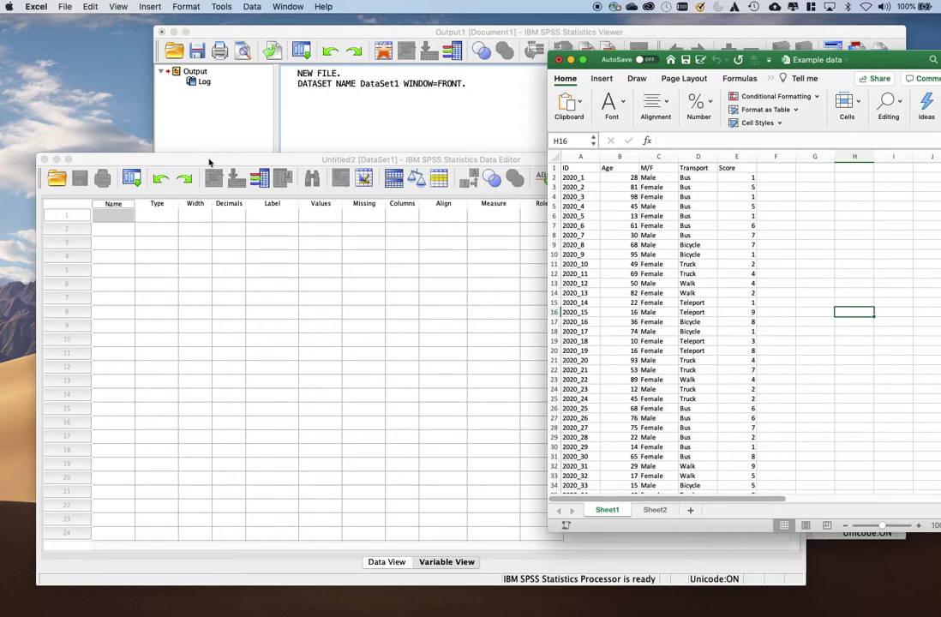
click(106, 218)
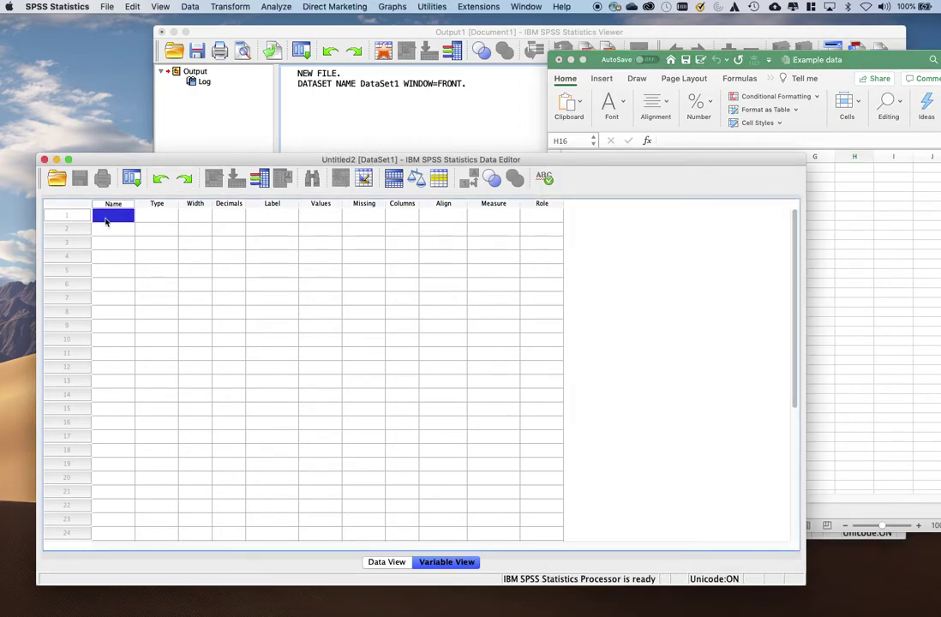
text(Age)
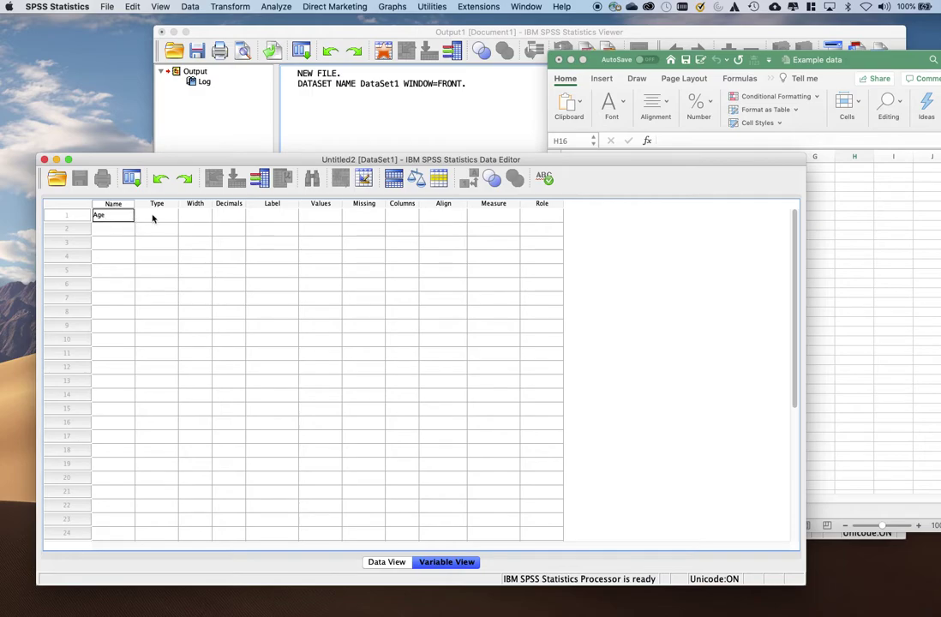
click(153, 218)
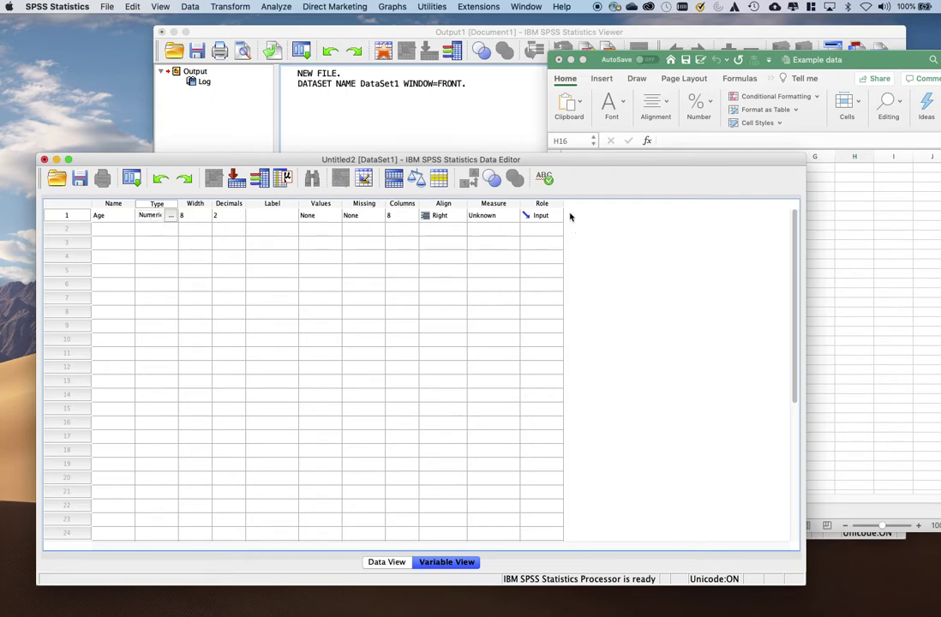
Step: Compare the type options for the Age variable with the example data workbook and accept Numeric
click(172, 218)
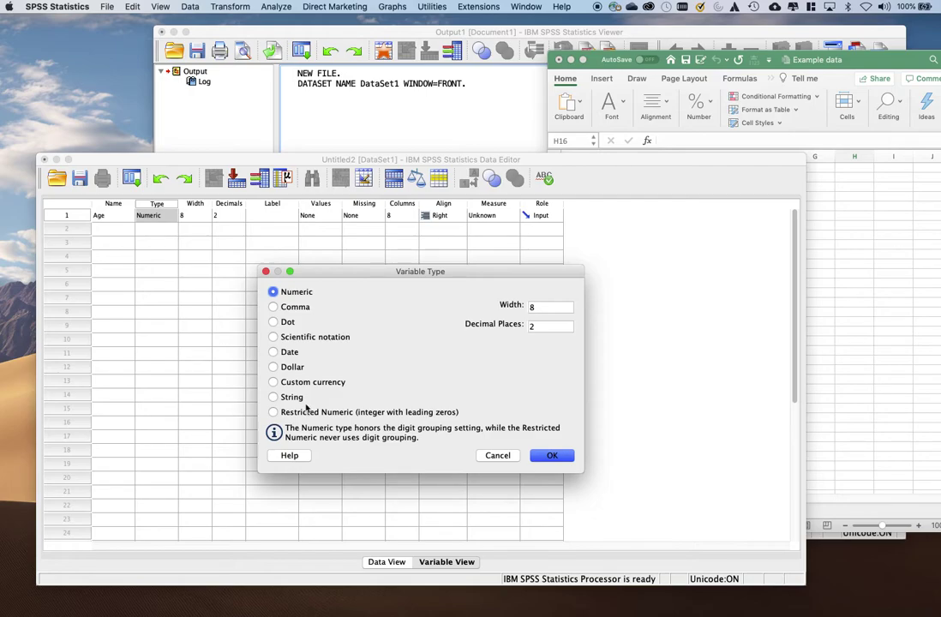
click(667, 53)
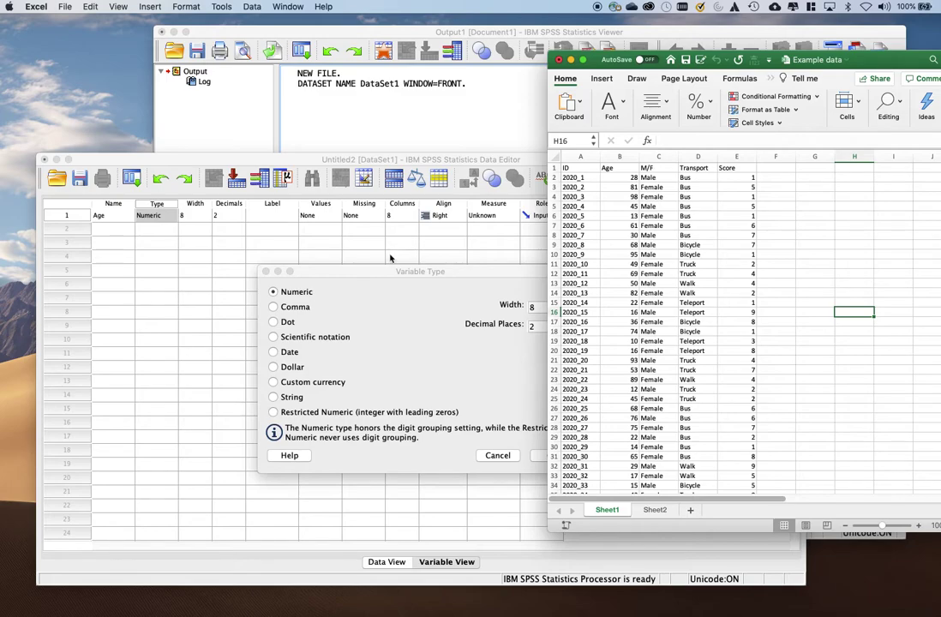
click(347, 275)
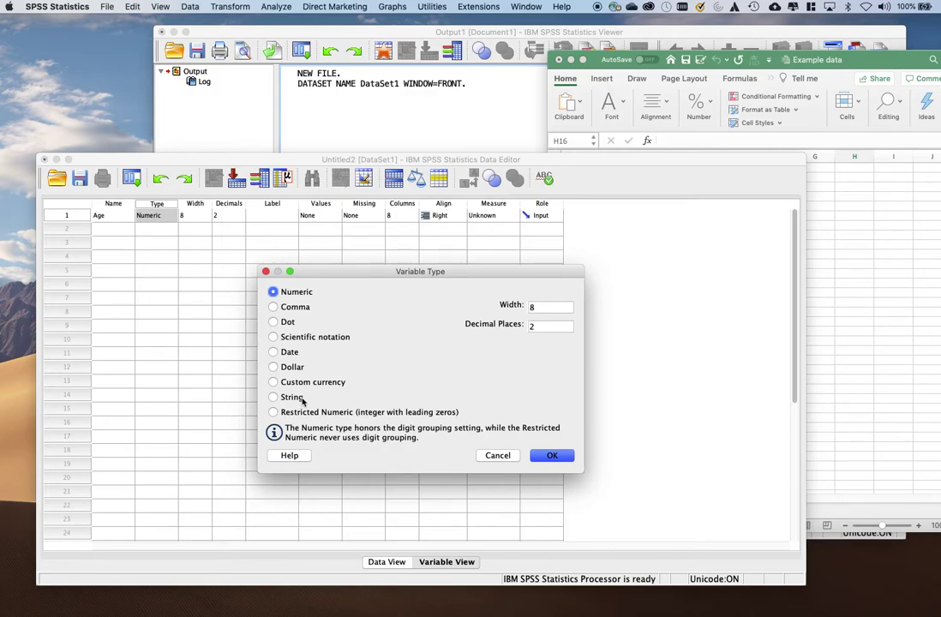
click(778, 62)
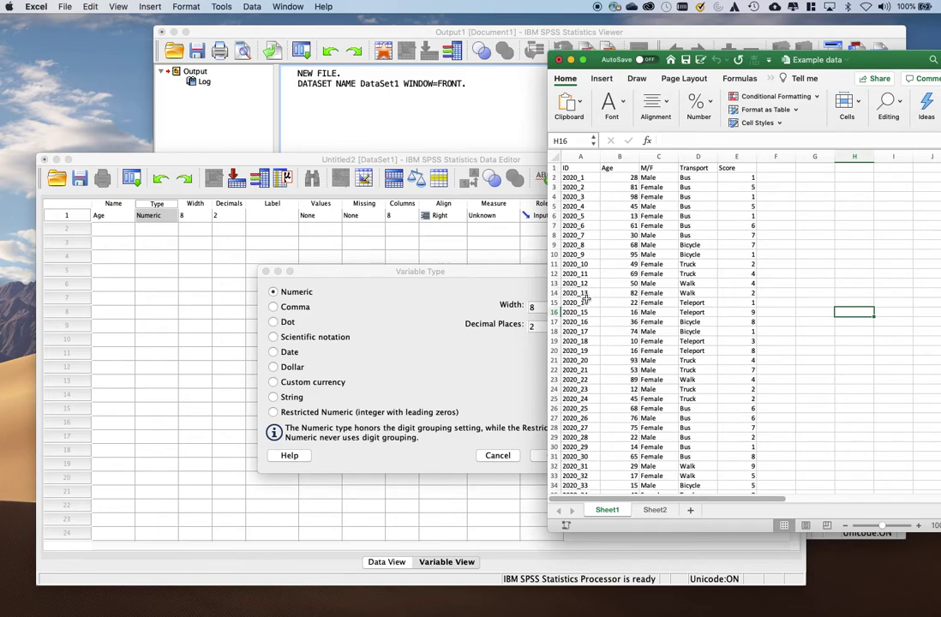
click(382, 276)
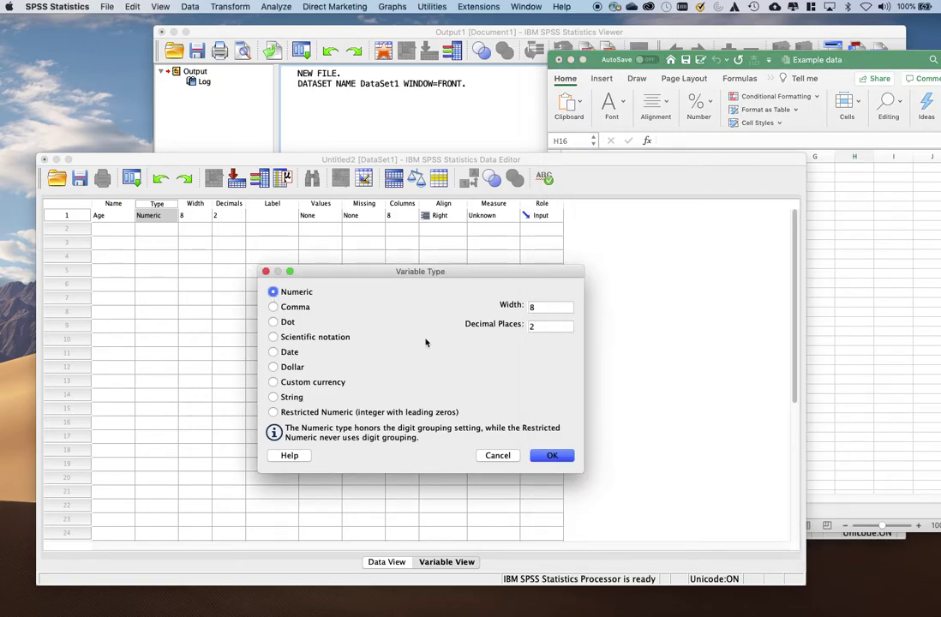
click(554, 456)
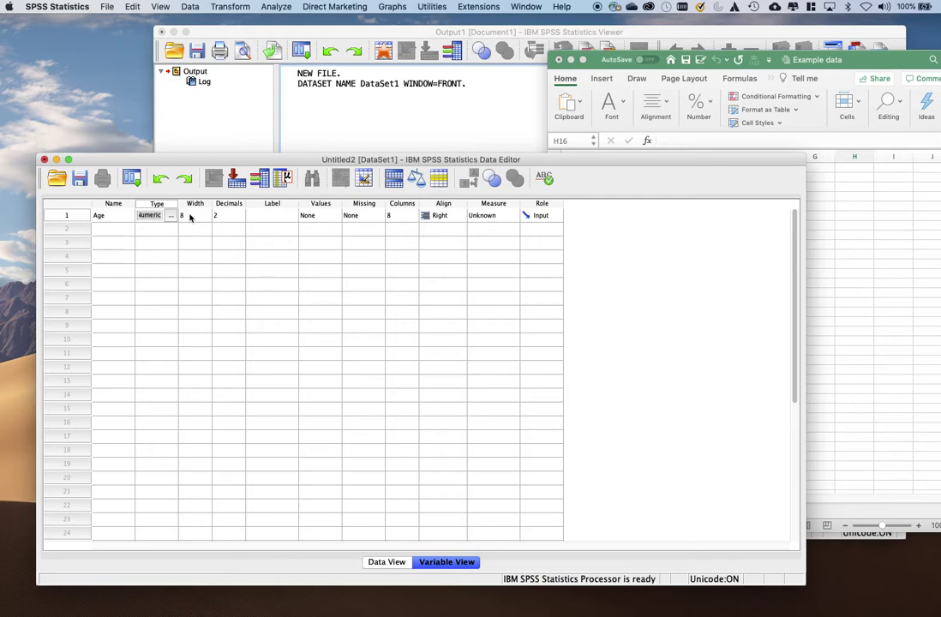
Step: Set the decimals of the Age variable to 0 and check the ages in the example data workbook
click(223, 216)
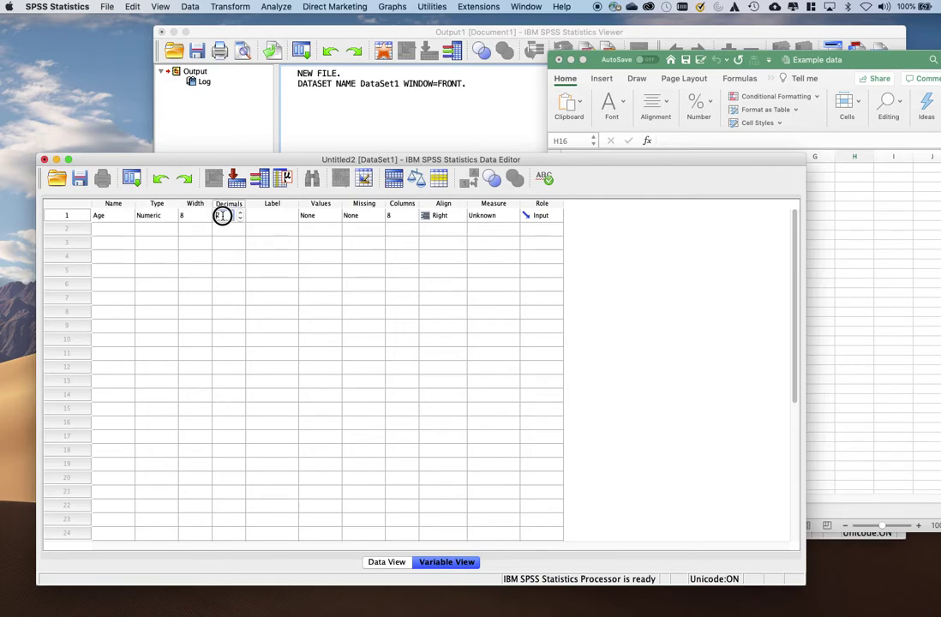
click(240, 218)
click(241, 221)
click(675, 54)
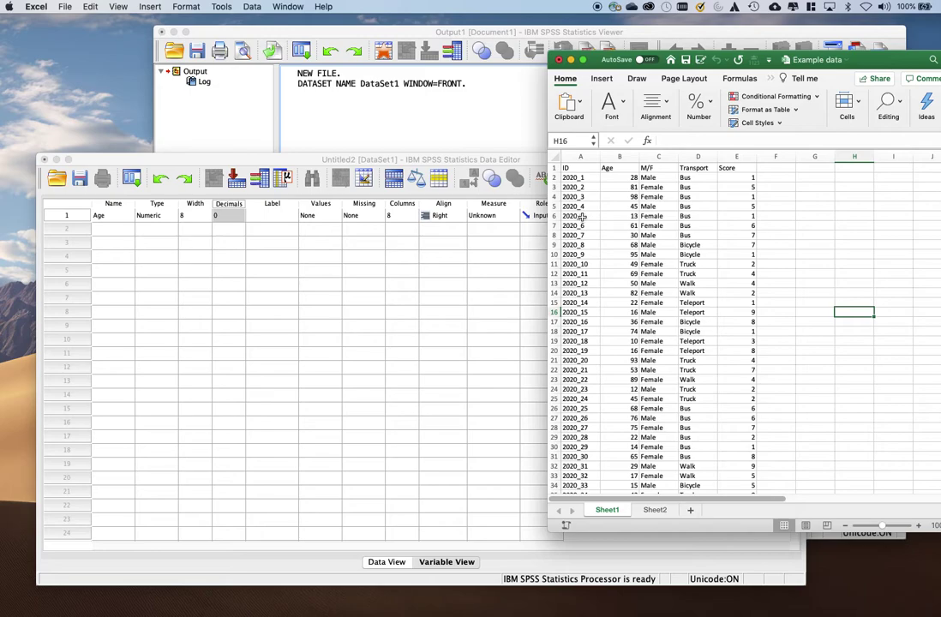
Step: Widen the Label column and give the Age variable the label "Age of participant"
click(276, 216)
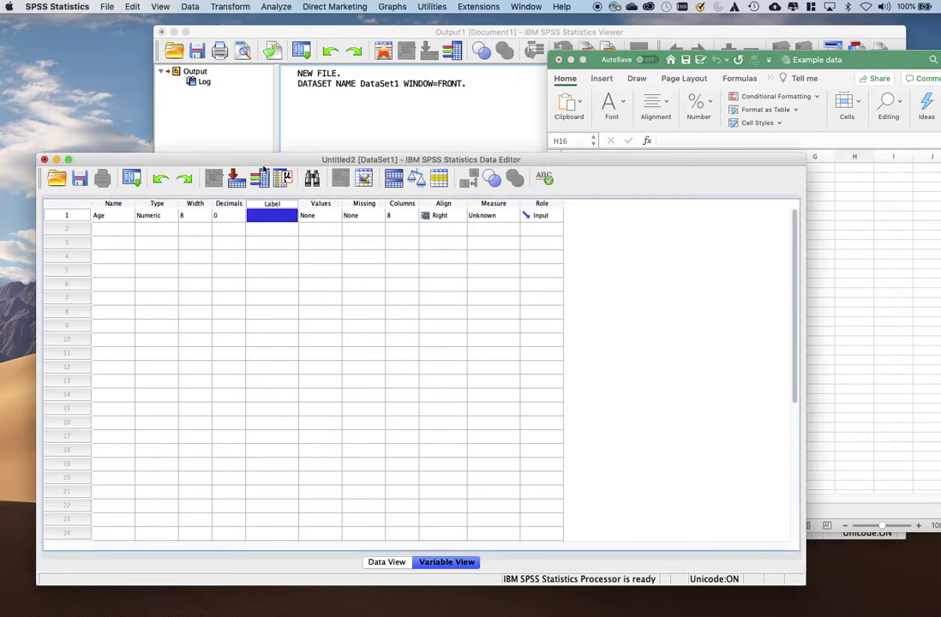
drag(263, 157, 269, 153)
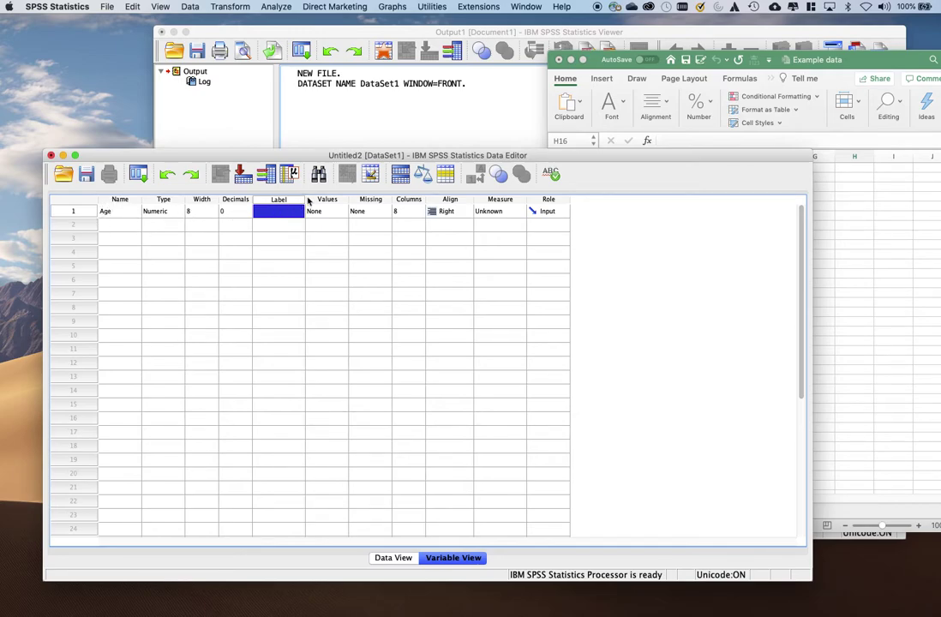
drag(305, 199, 336, 199)
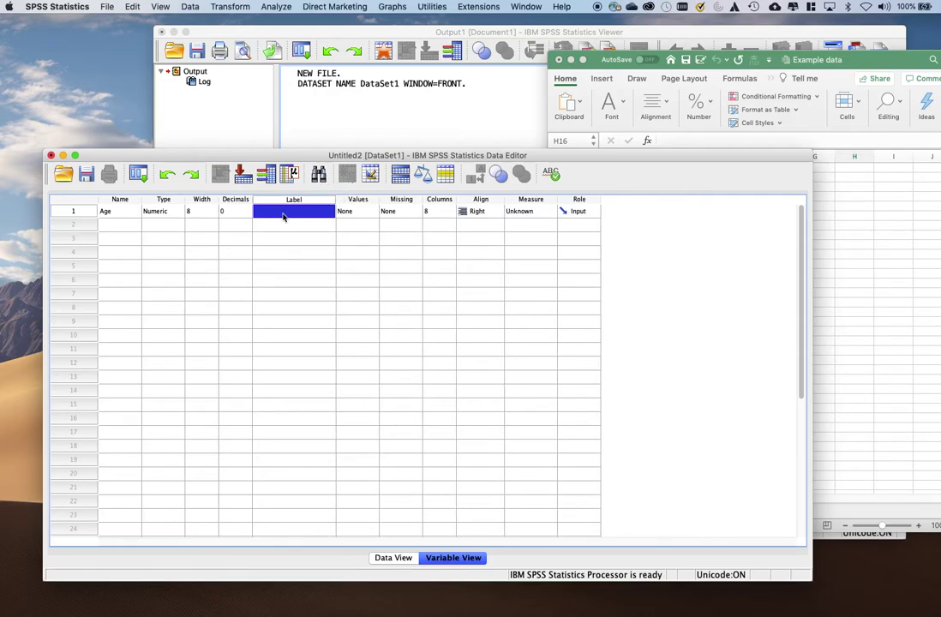
click(283, 214)
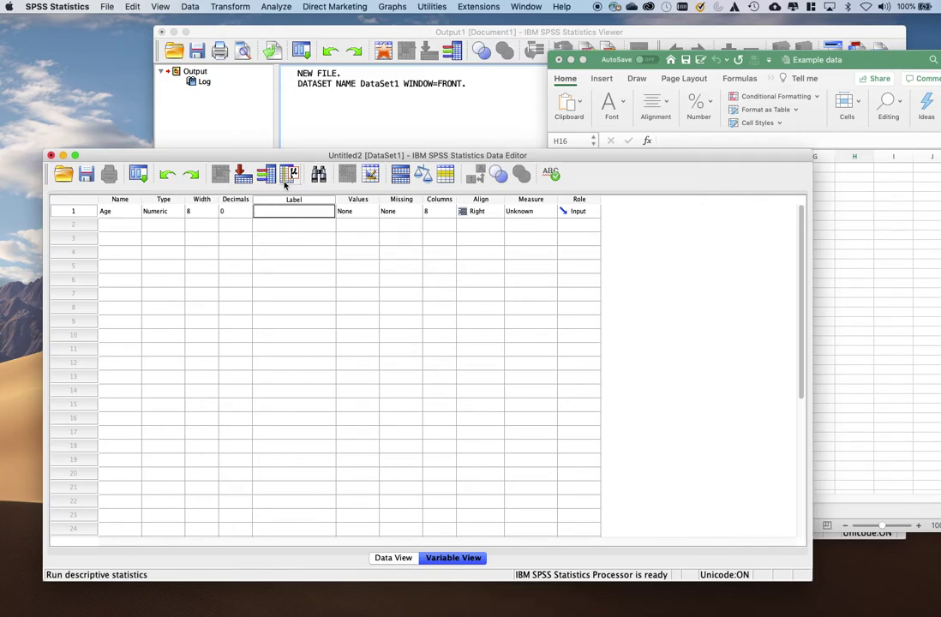
text(Age of)
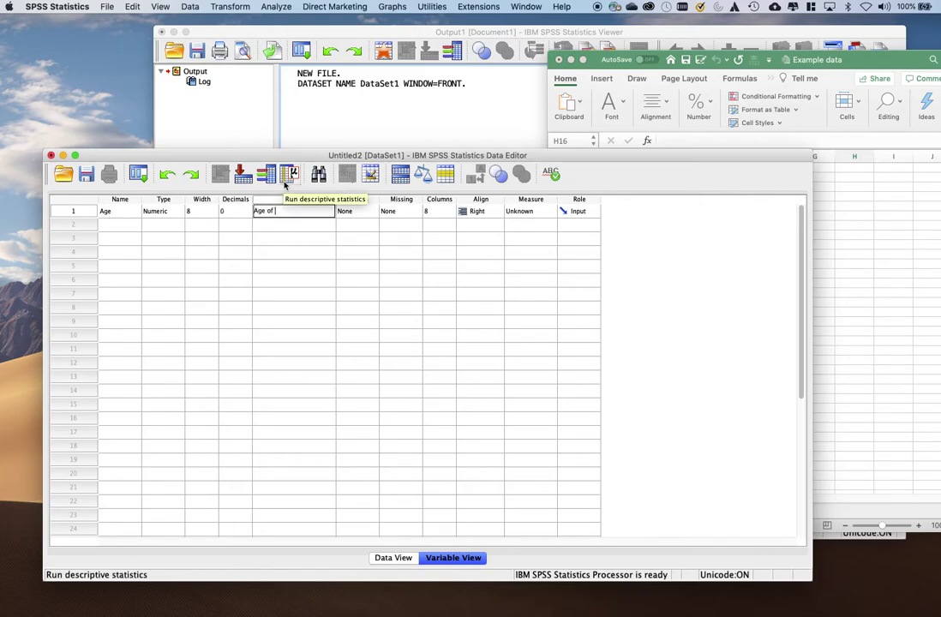
text( participant)
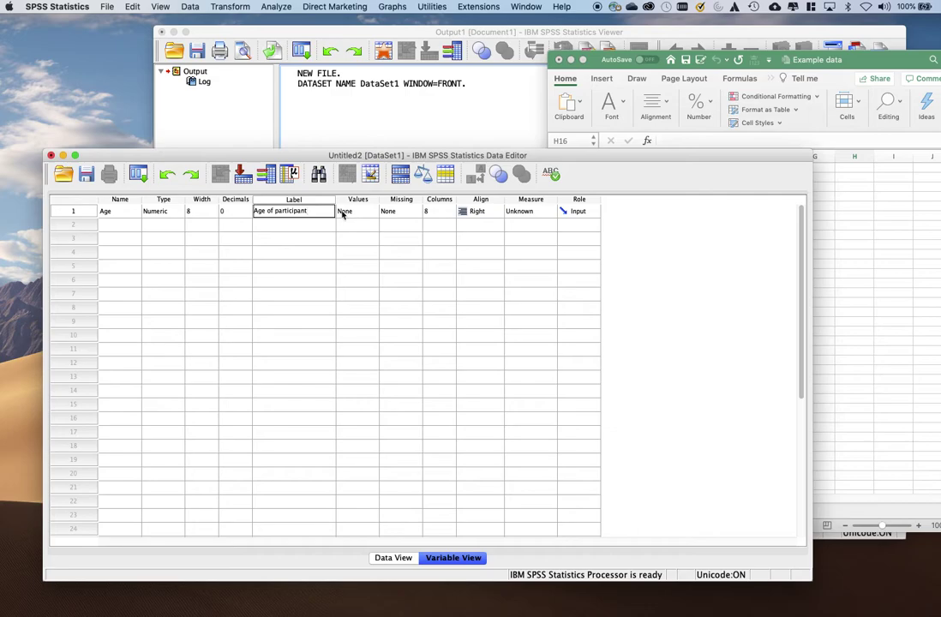
Step: Try to rename the Age variable to "Age of part", using spaces in the name
click(117, 215)
click(120, 212)
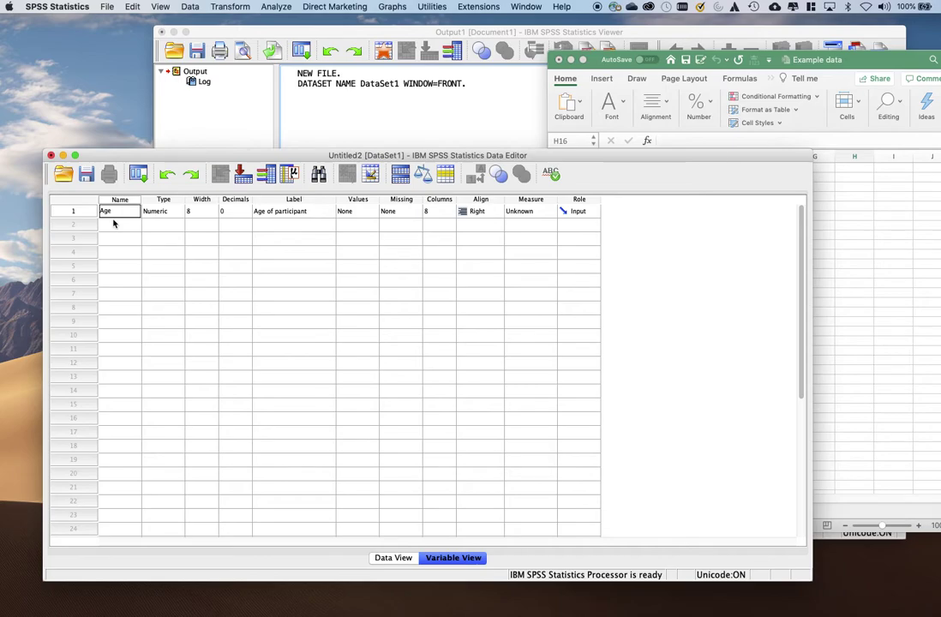
text(f part)
key(Return)
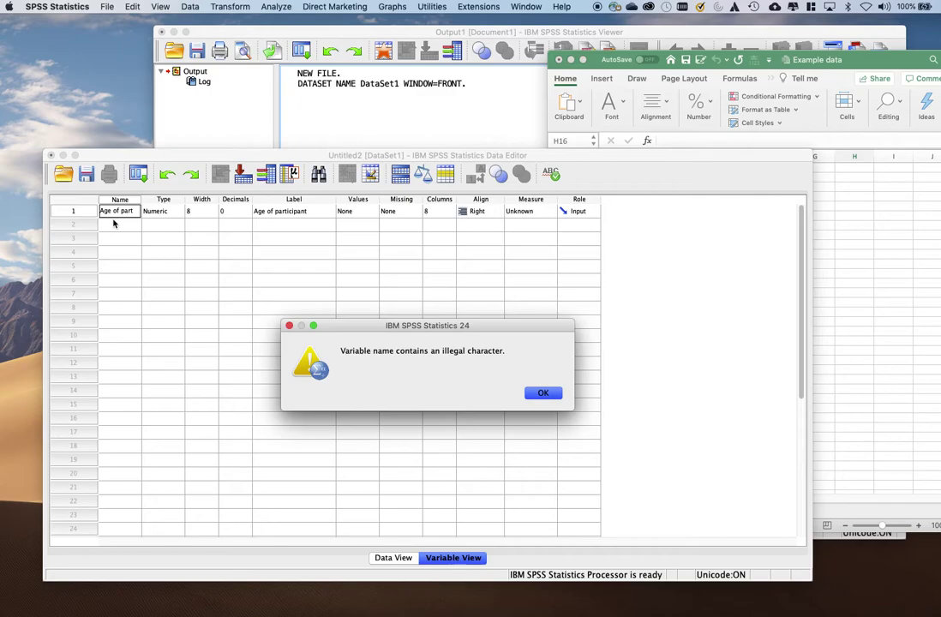
click(549, 395)
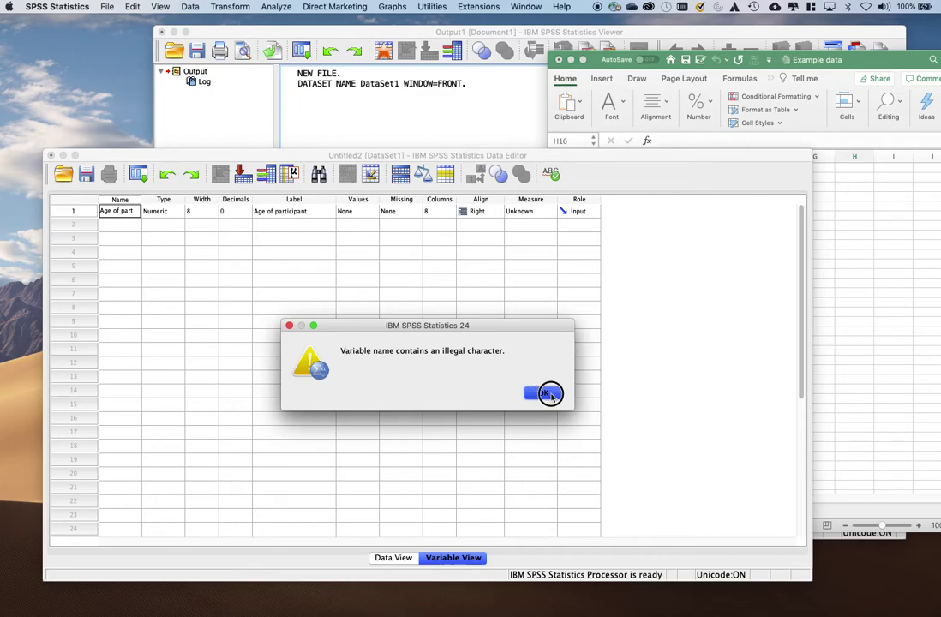
click(540, 394)
click(123, 211)
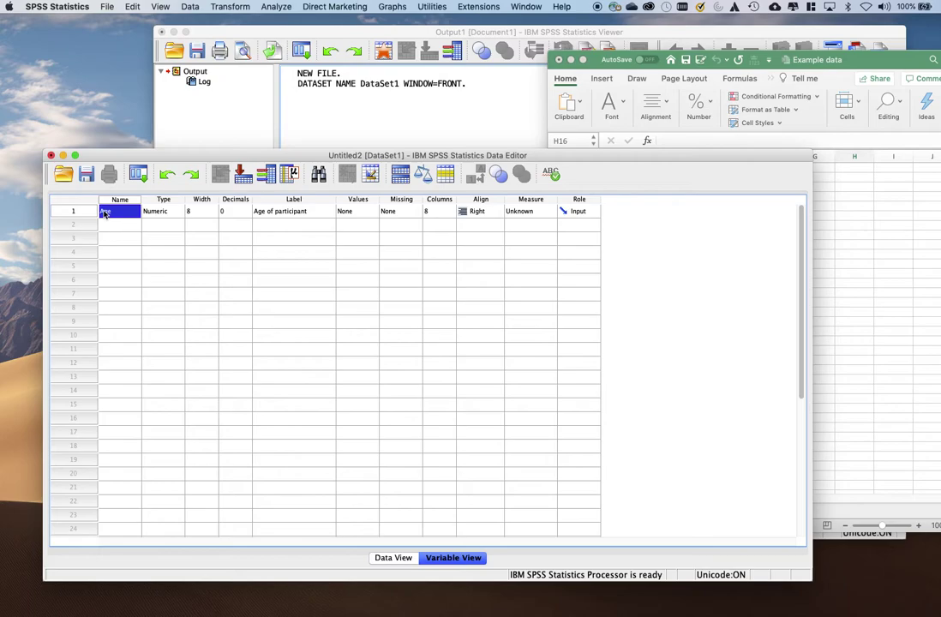
click(279, 212)
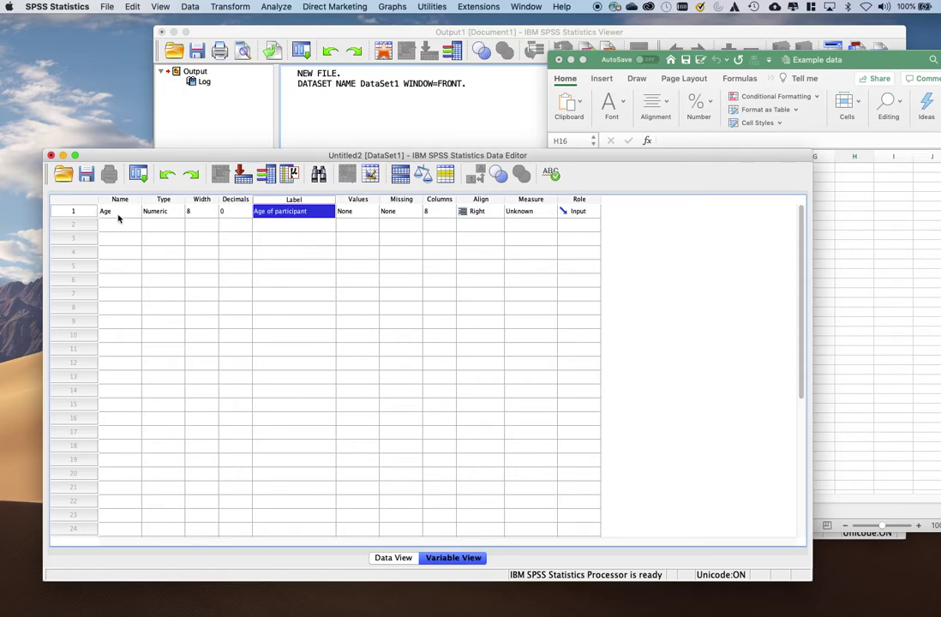
Step: Inspect the Value Labels settings of the Age variable and leave them without defining any labels
click(354, 212)
click(371, 212)
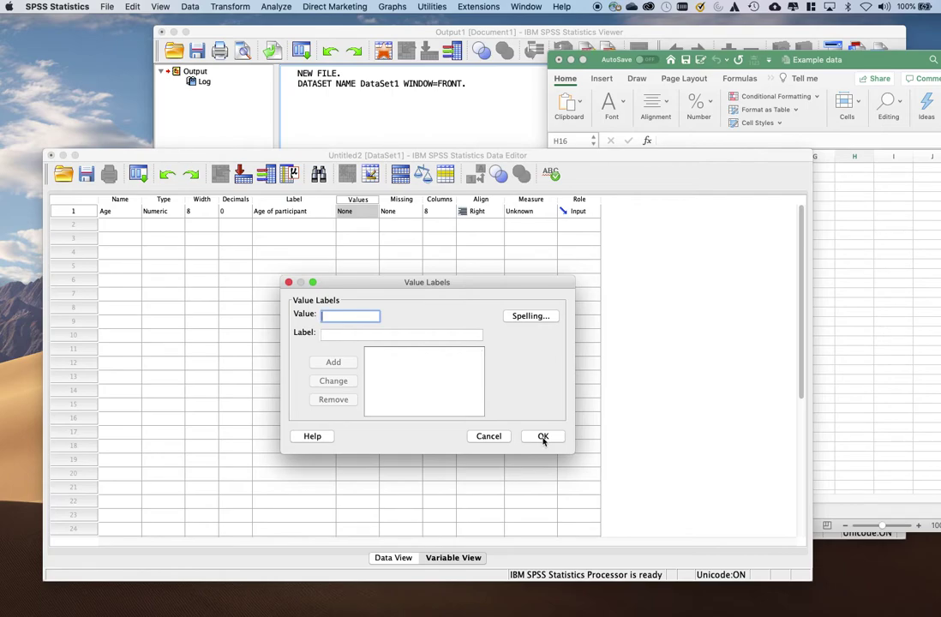
click(495, 436)
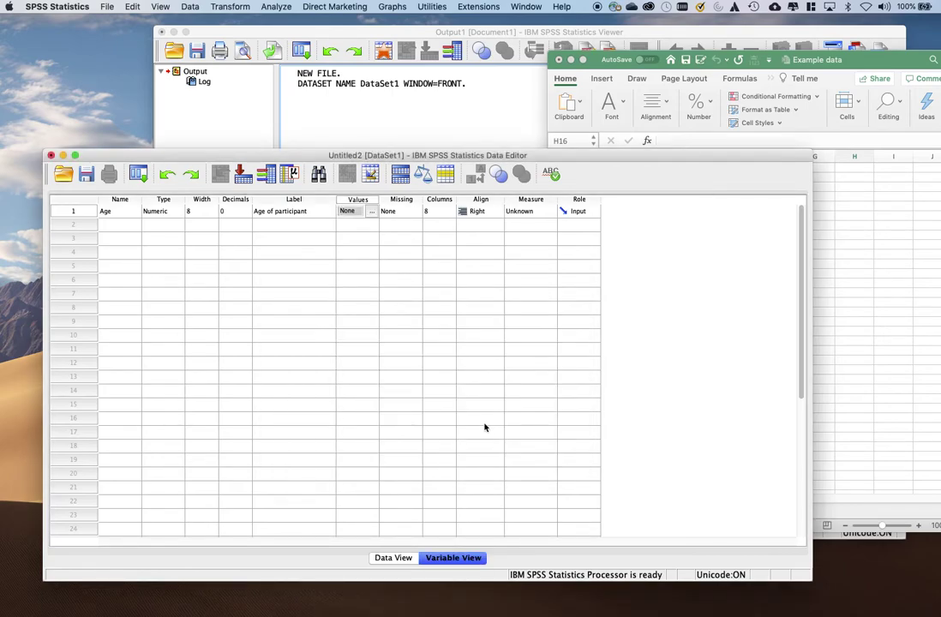
Step: Choose discrete missing values in the missing-value settings of the Age variable
click(398, 216)
click(415, 211)
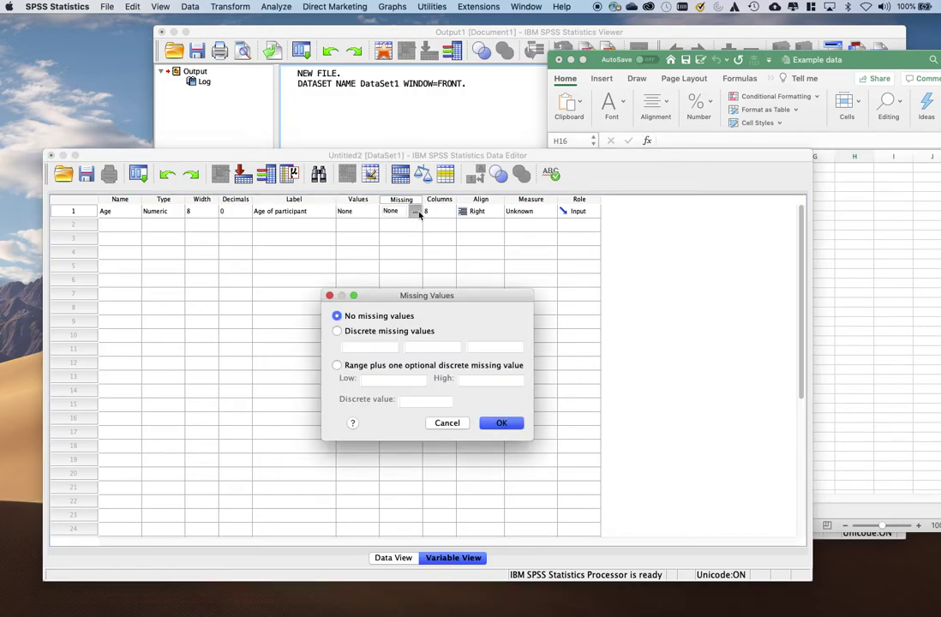
click(336, 330)
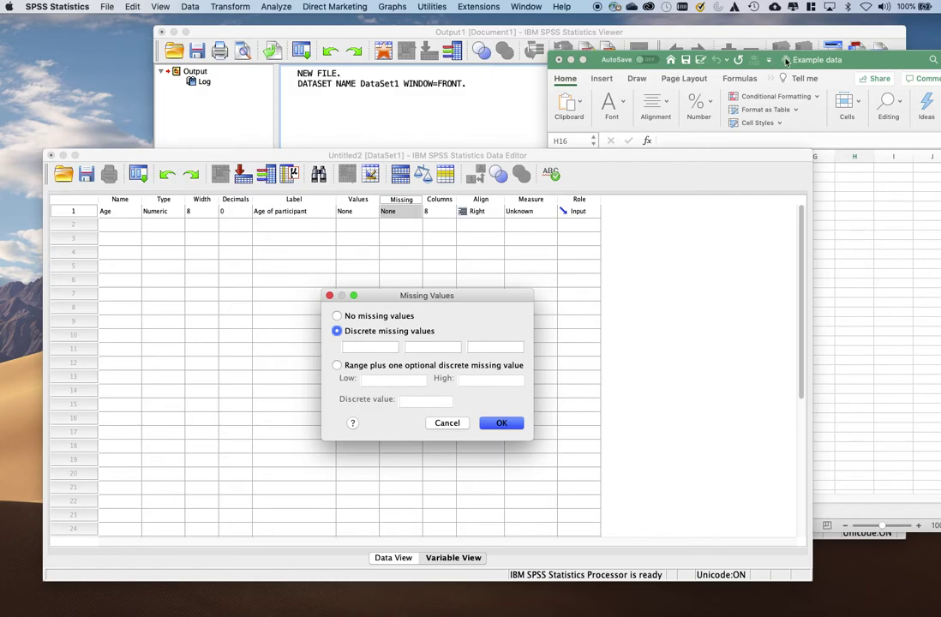
Step: Switch to the Excel example workbook and replace the age of participant 2020_7 with the missing-data code -9999
click(673, 57)
click(619, 236)
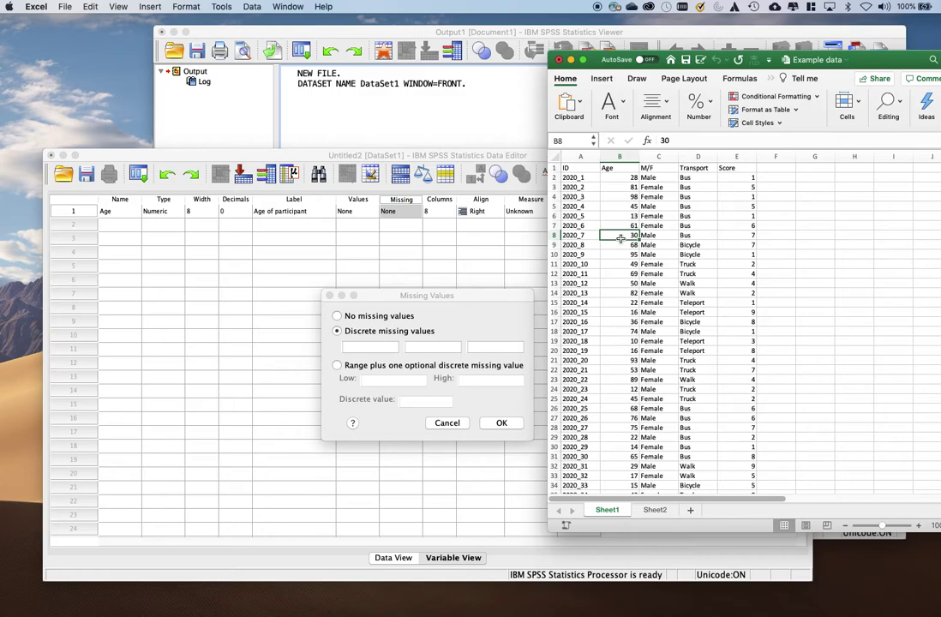
text(=)
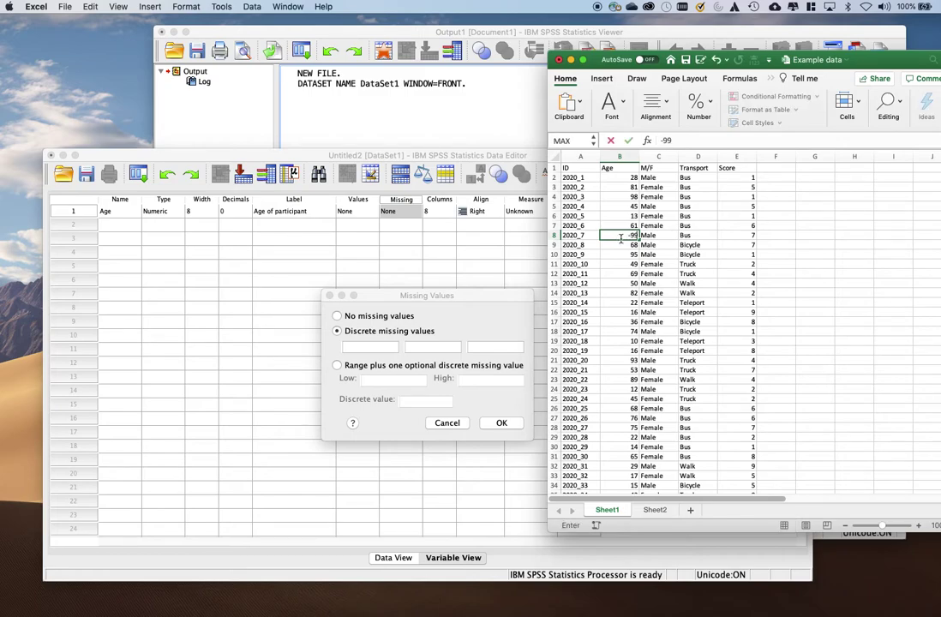
click(621, 237)
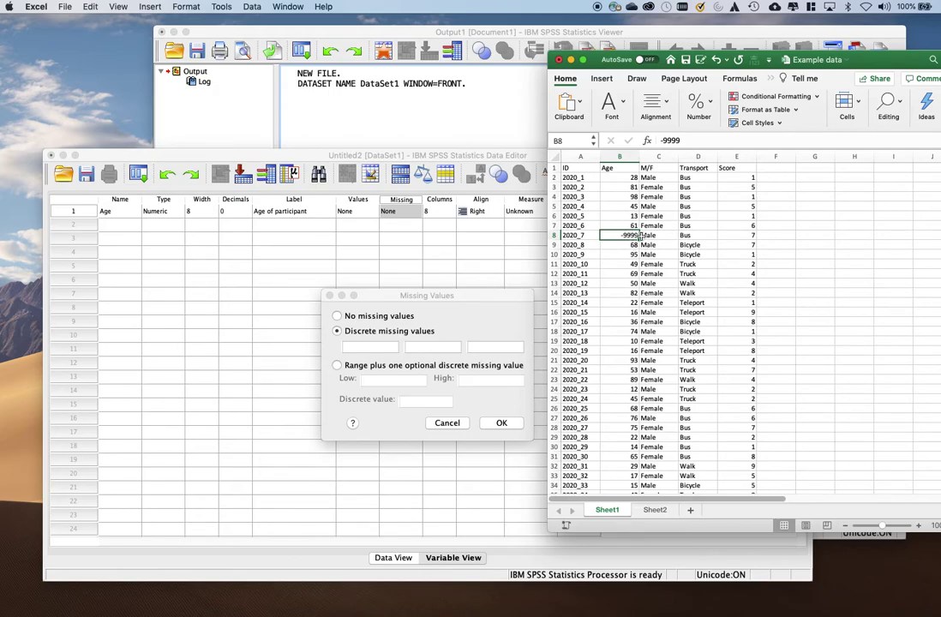
Step: Switch back to SPSS and enter -9999 as the first discrete missing value of the Age variable
click(488, 298)
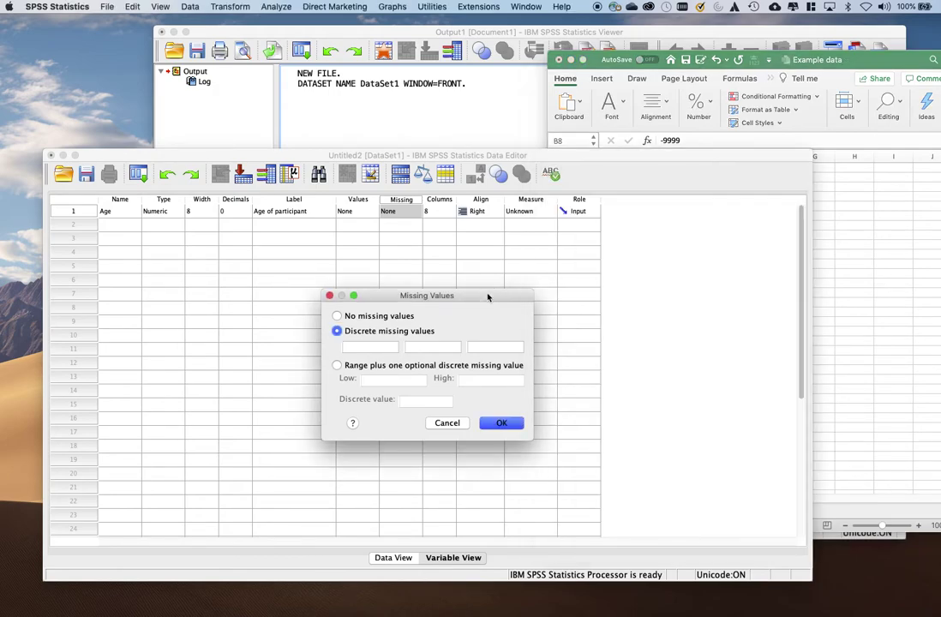
click(775, 60)
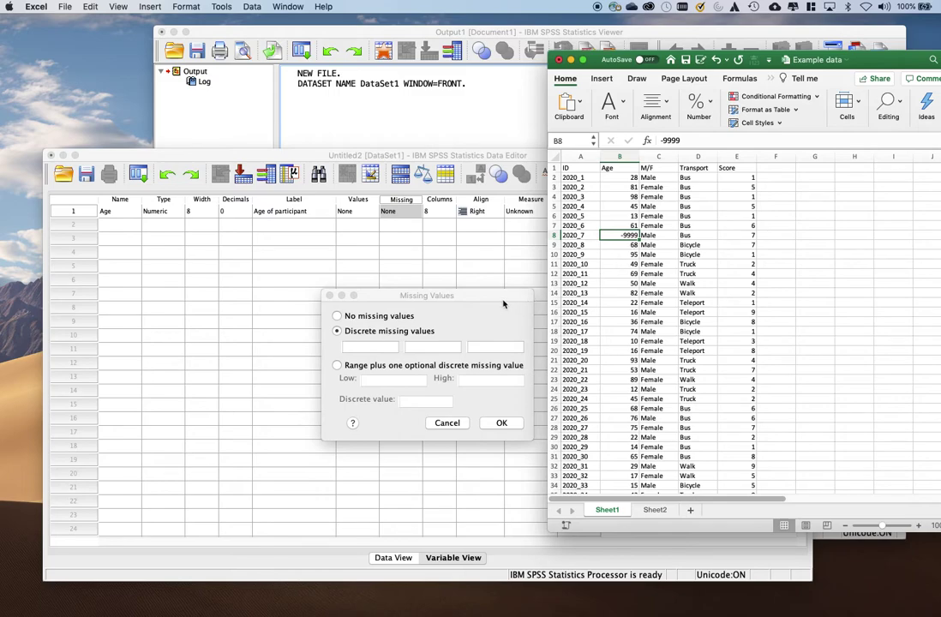
click(500, 295)
click(365, 350)
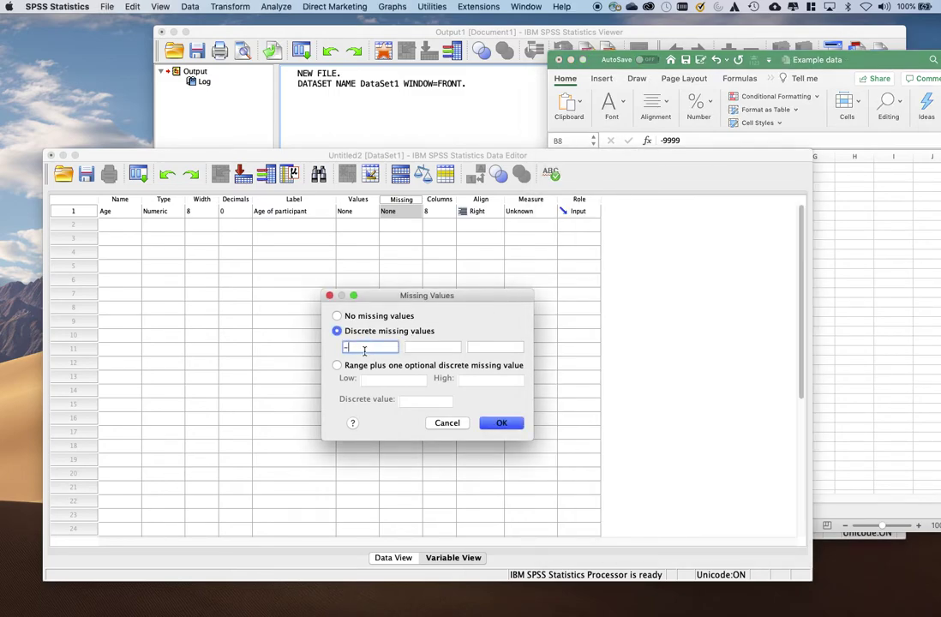
text(-9999)
Step: Try the no-missing-values and range options for Age, and return to discrete missing values
click(667, 54)
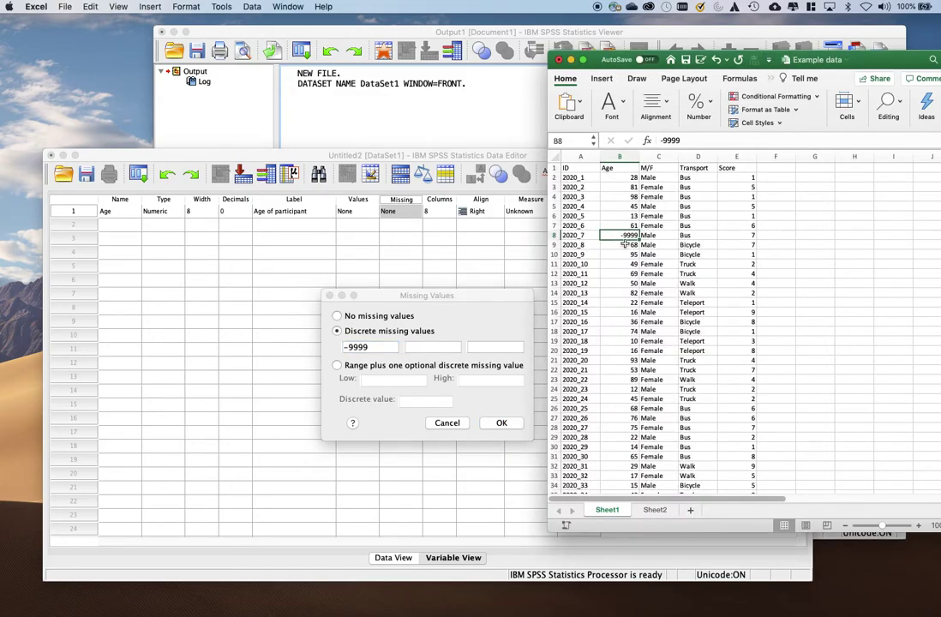
click(451, 319)
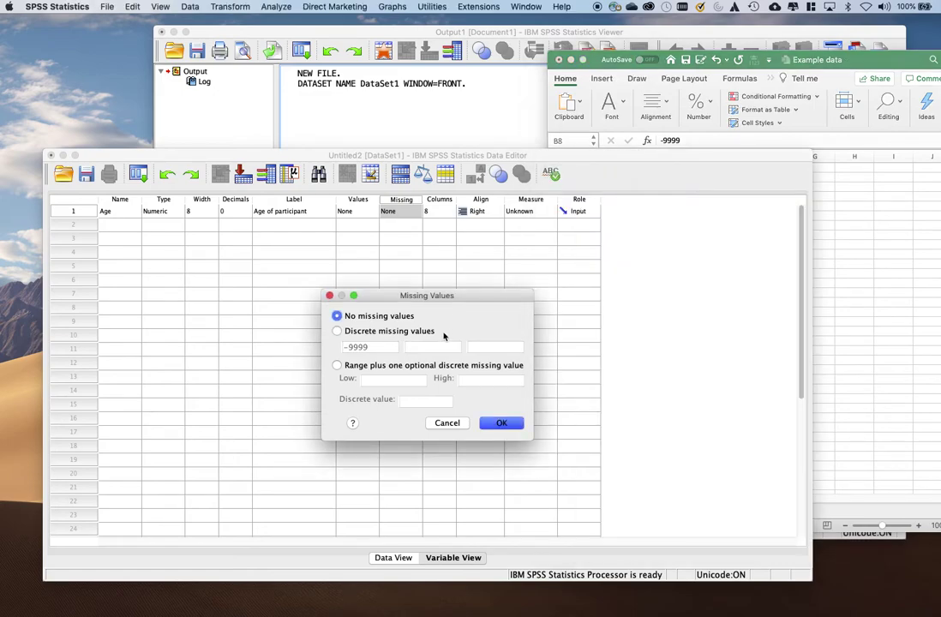
click(337, 332)
click(807, 61)
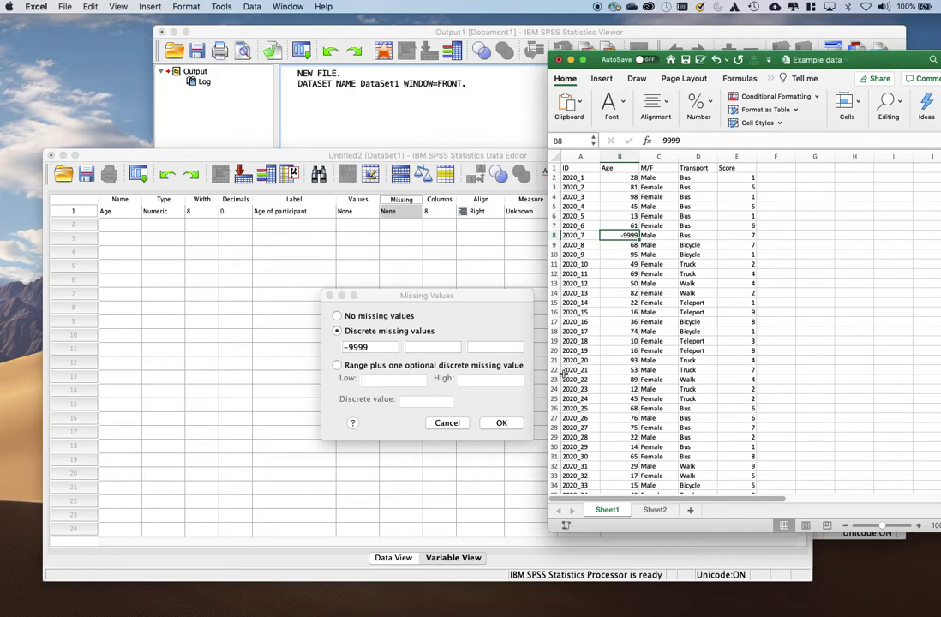
click(413, 254)
click(336, 366)
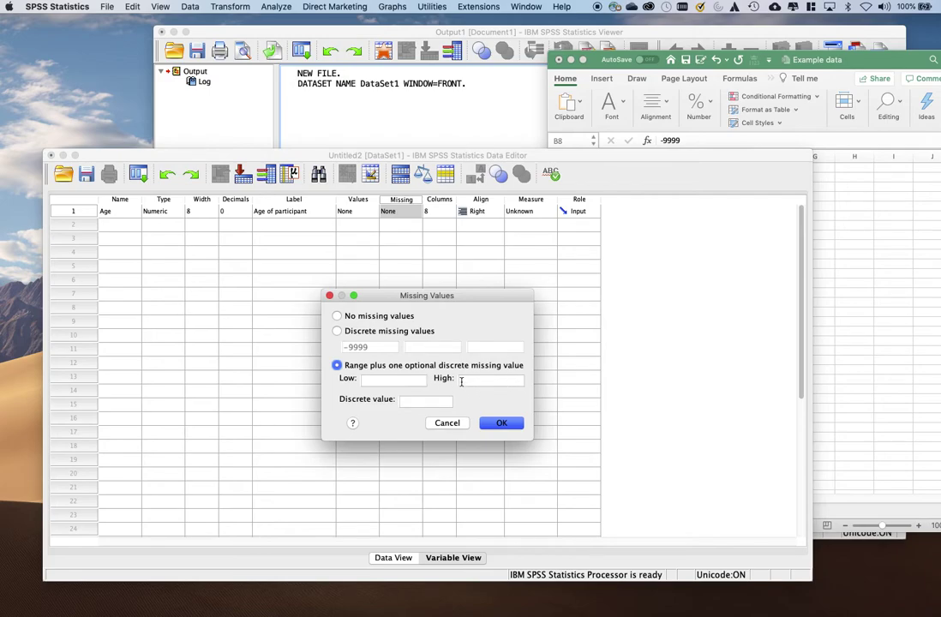
click(337, 331)
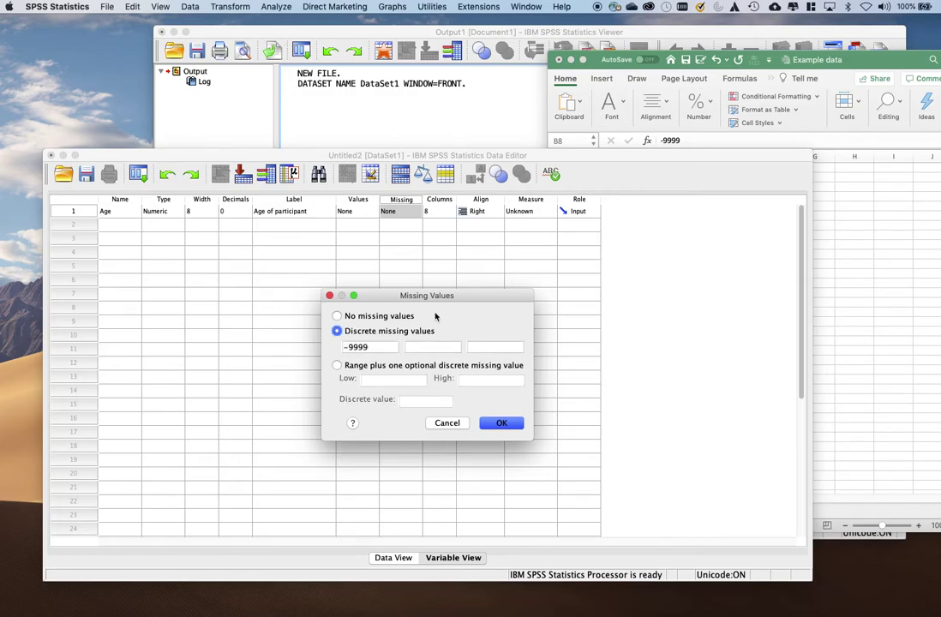
Step: Check the coded age in the Excel data and apply -9999 as Age's discrete missing value in SPSS
click(811, 74)
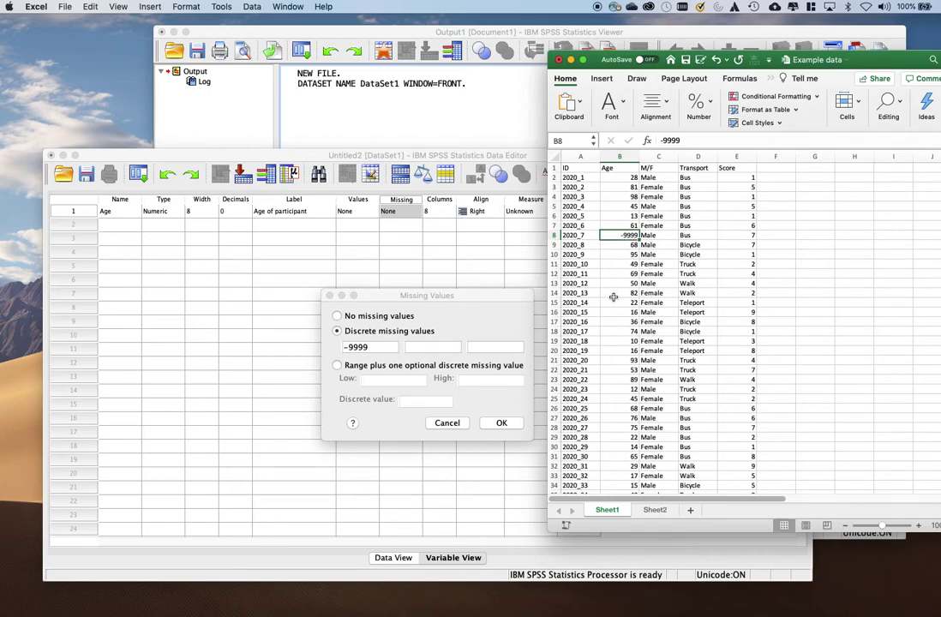
click(504, 300)
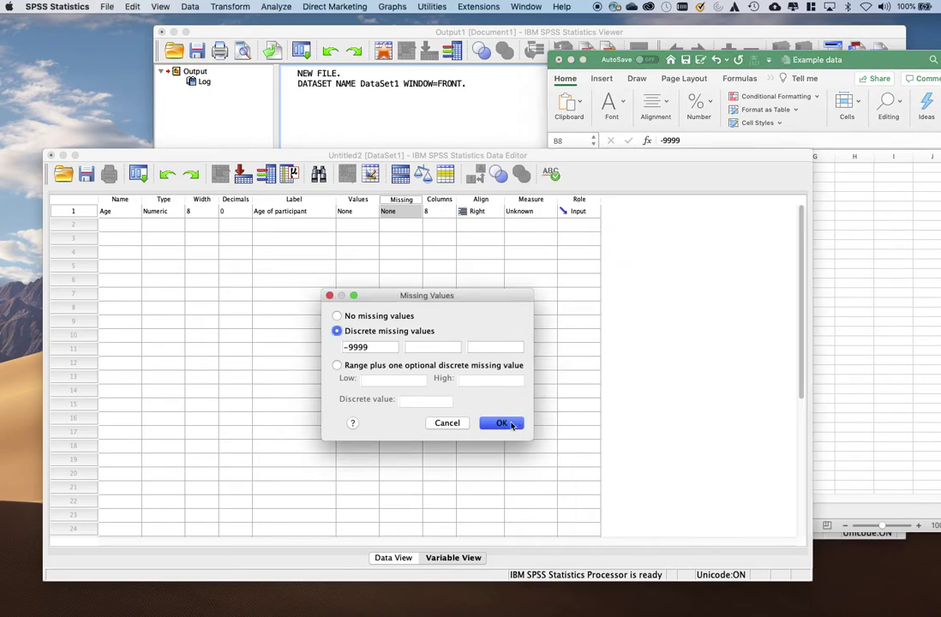
click(502, 423)
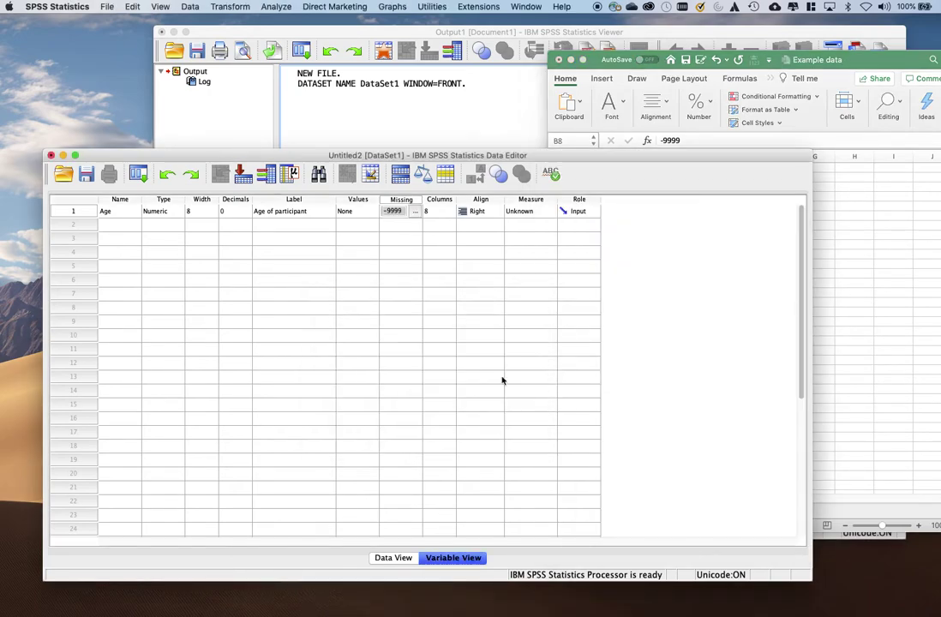
Step: Set the measurement level of the Age variable to Scale
click(477, 213)
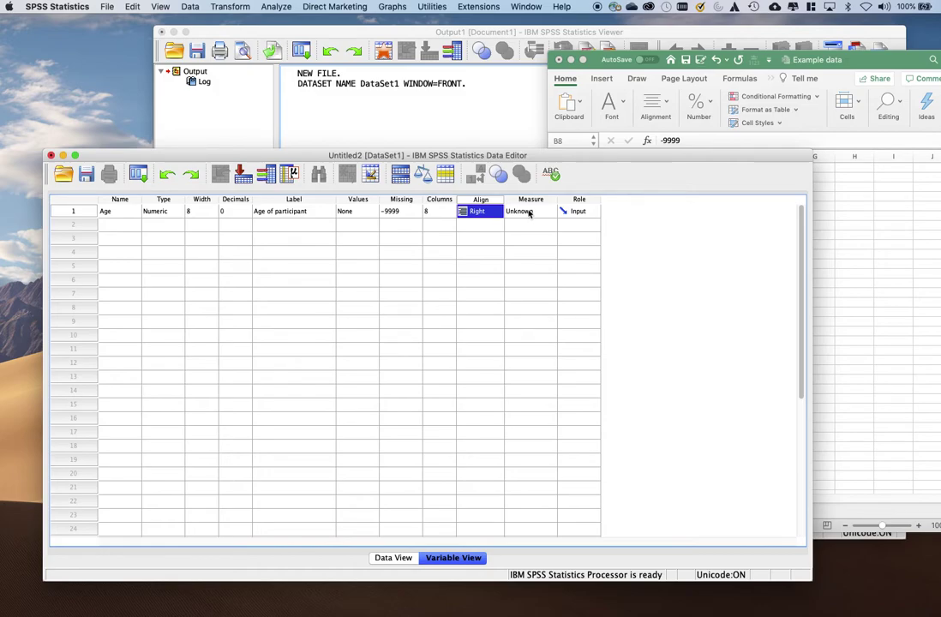
click(528, 211)
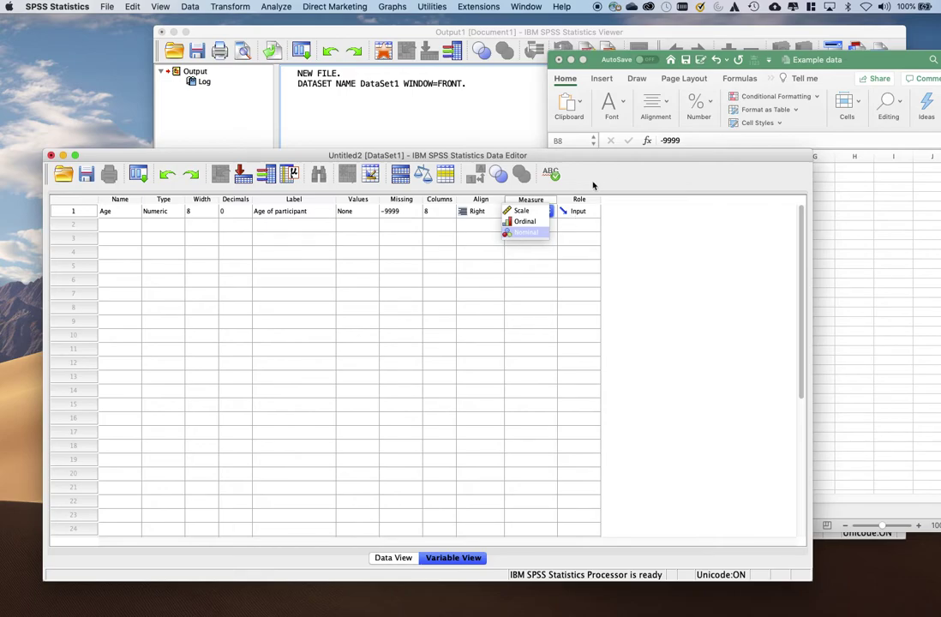
click(750, 57)
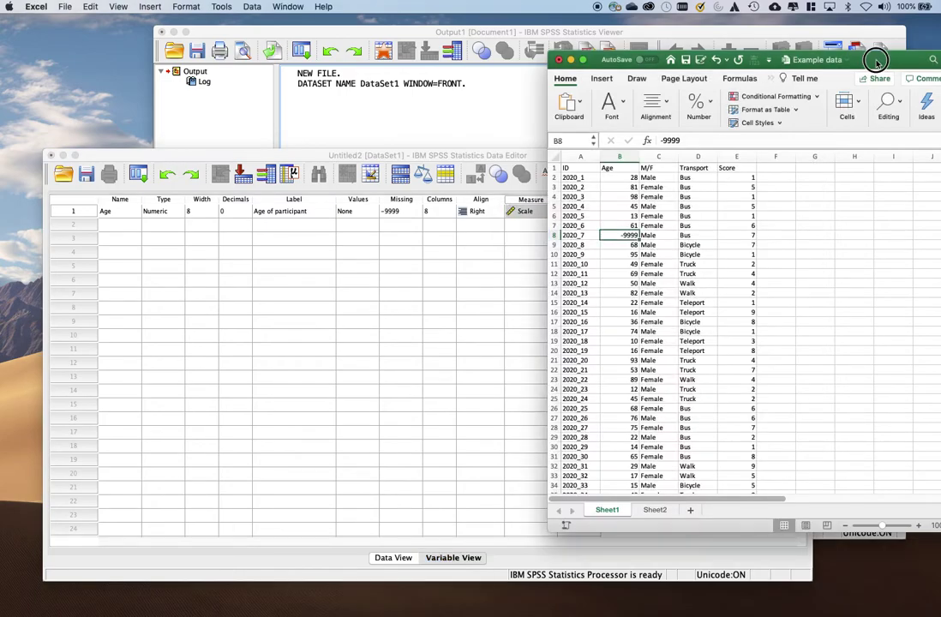
Step: Compare the Excel data columns, such as Transport, with the Scale, Ordinal and Nominal measurement levels, keeping Age as Scale
click(694, 167)
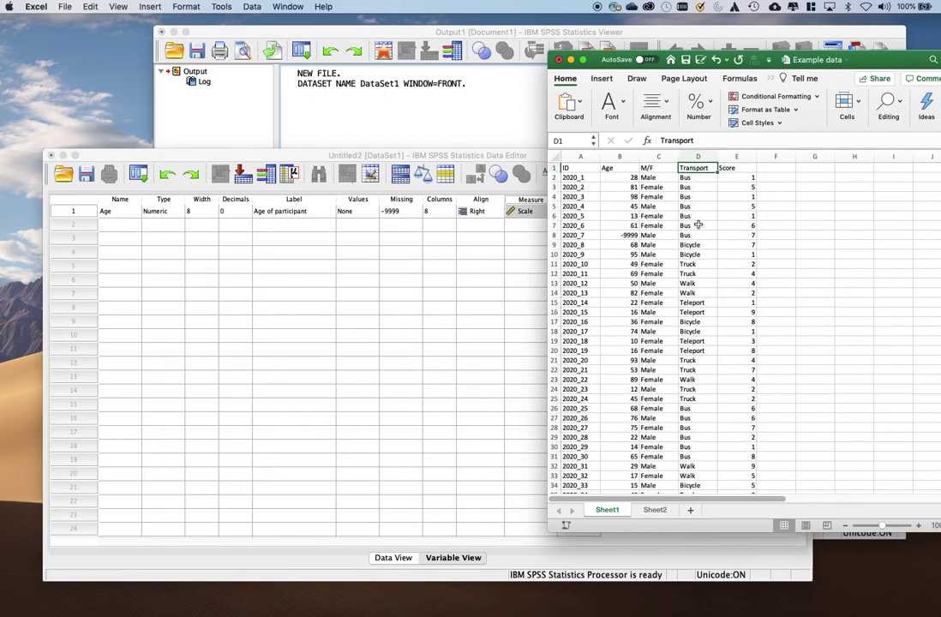
click(524, 211)
click(522, 211)
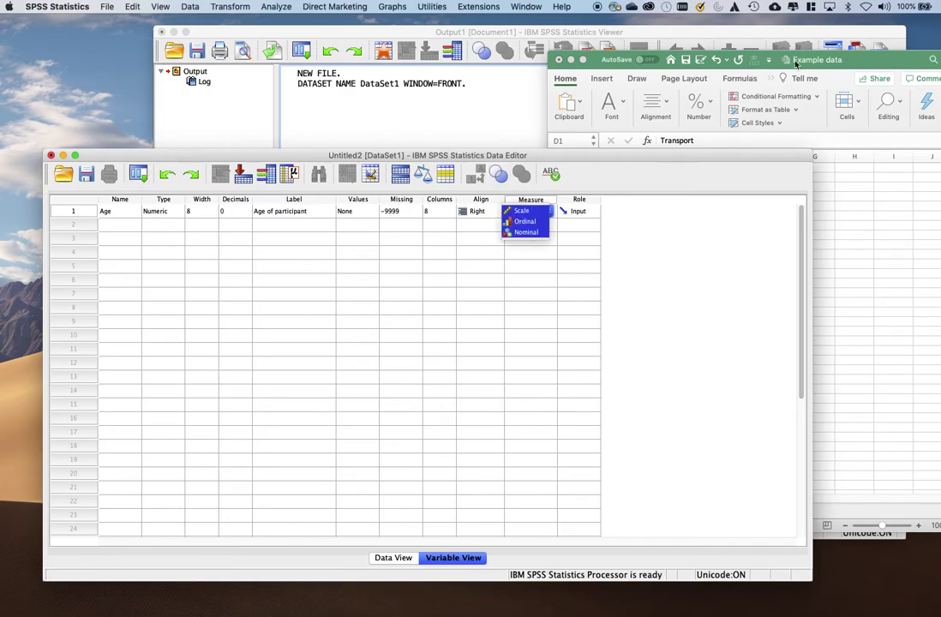
key(super+Tab)
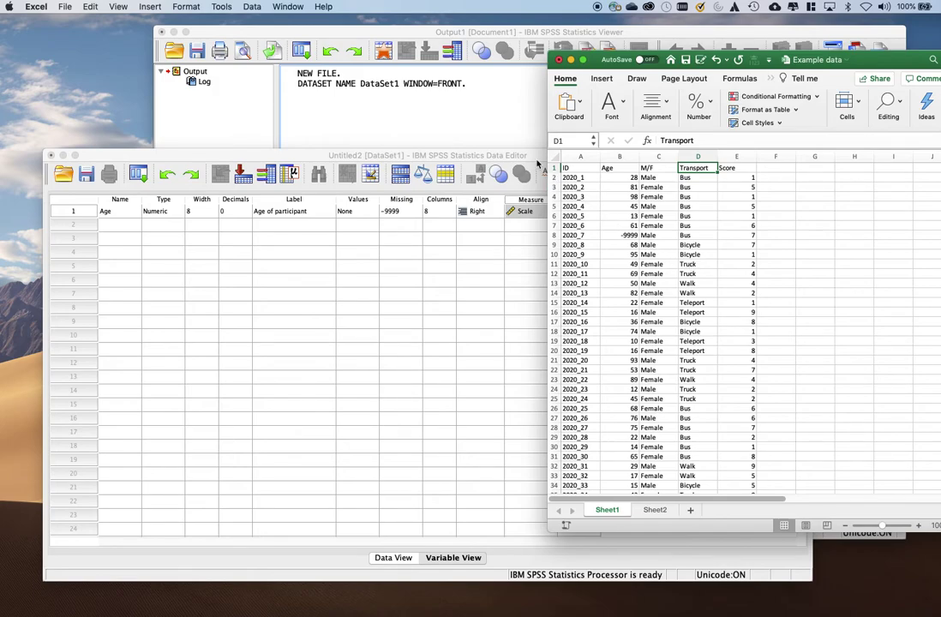
click(524, 211)
click(526, 212)
click(525, 212)
click(525, 210)
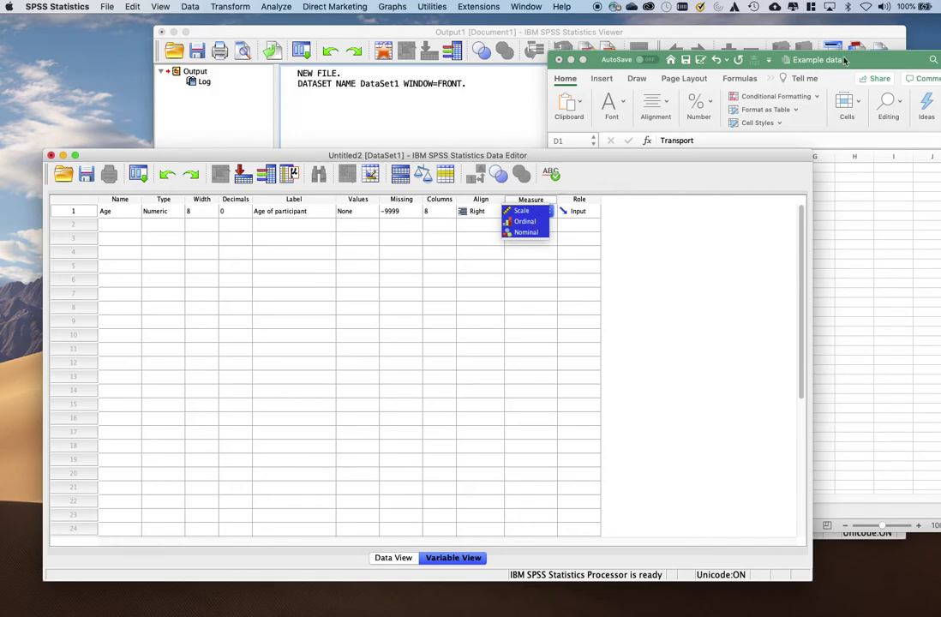
click(726, 54)
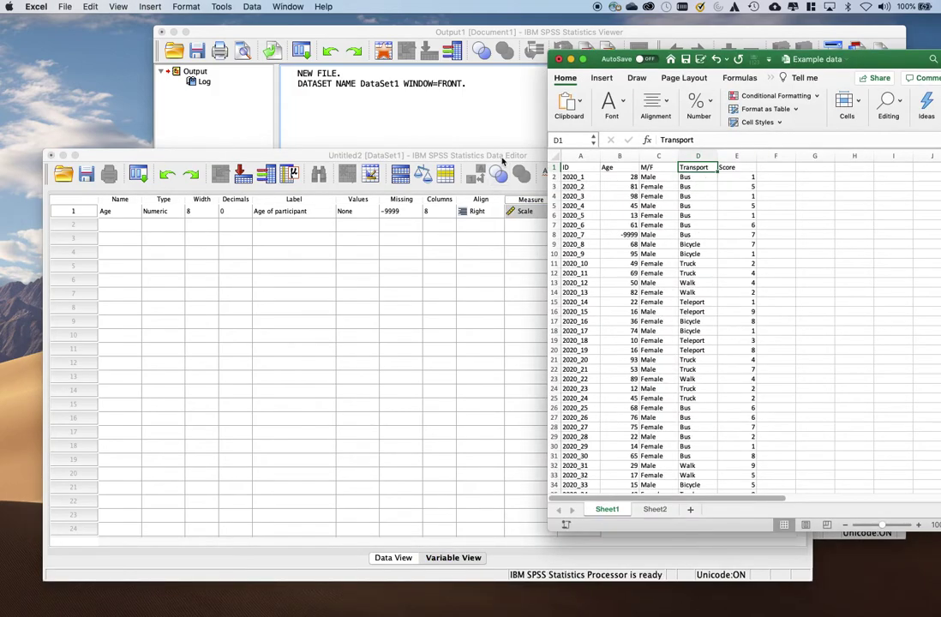
click(531, 155)
click(532, 211)
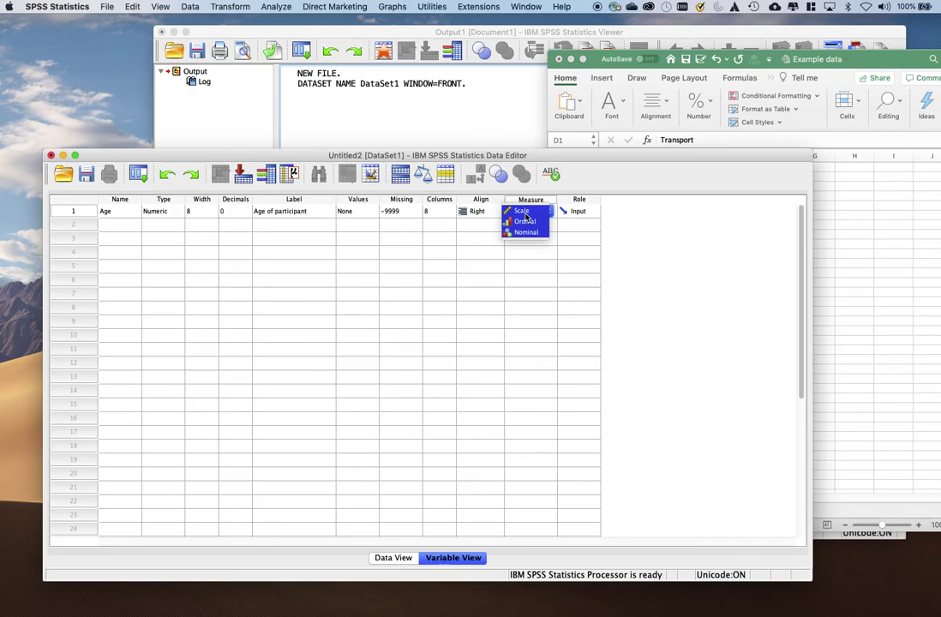
click(525, 216)
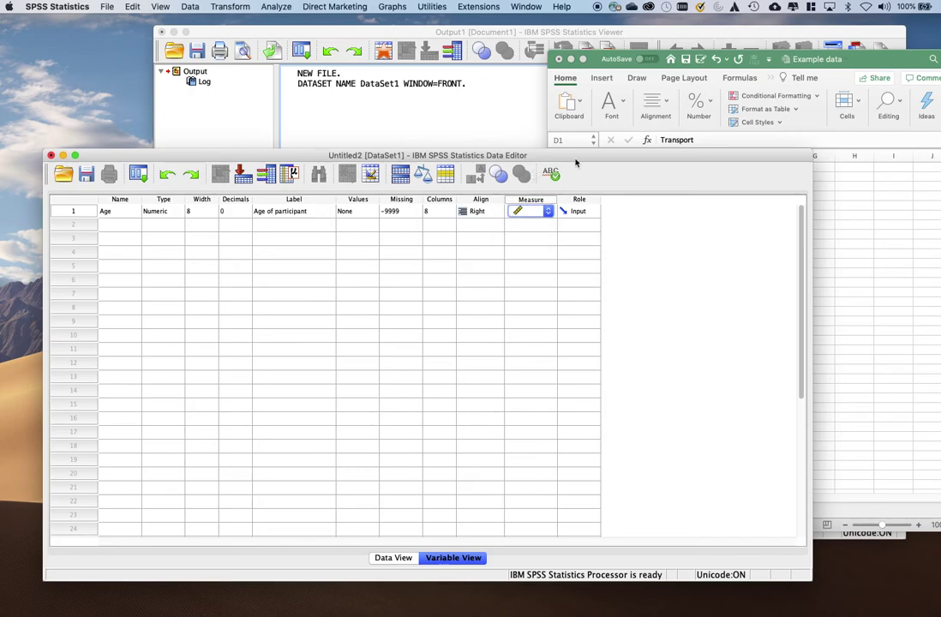
Step: Move the Data Editor window slightly and copy all age values from cell B2 down to B101 in Excel
drag(514, 160, 533, 140)
click(698, 56)
click(626, 177)
key(super+shift+Down)
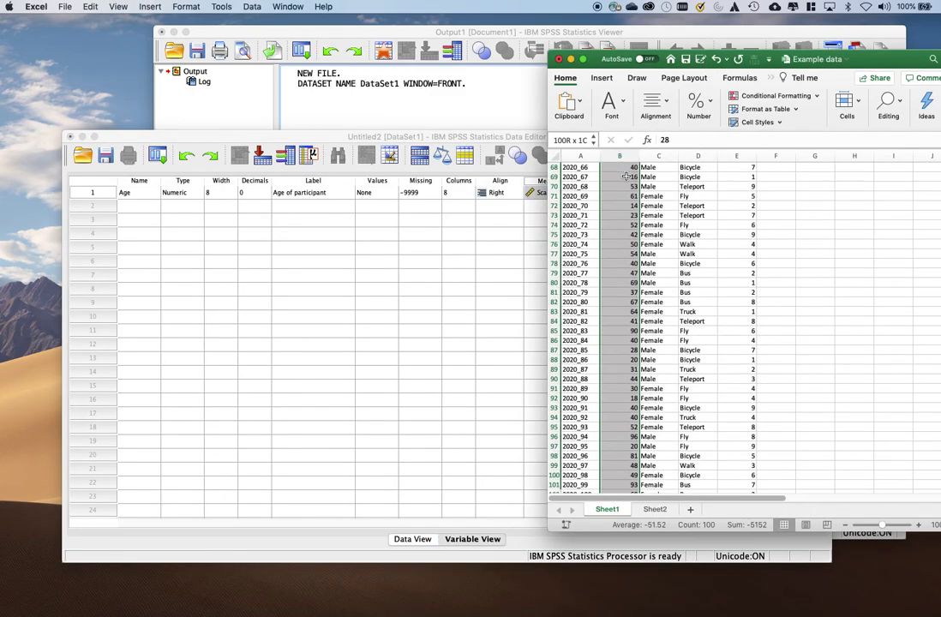
scroll(628, 180, up, 10)
key(super+c)
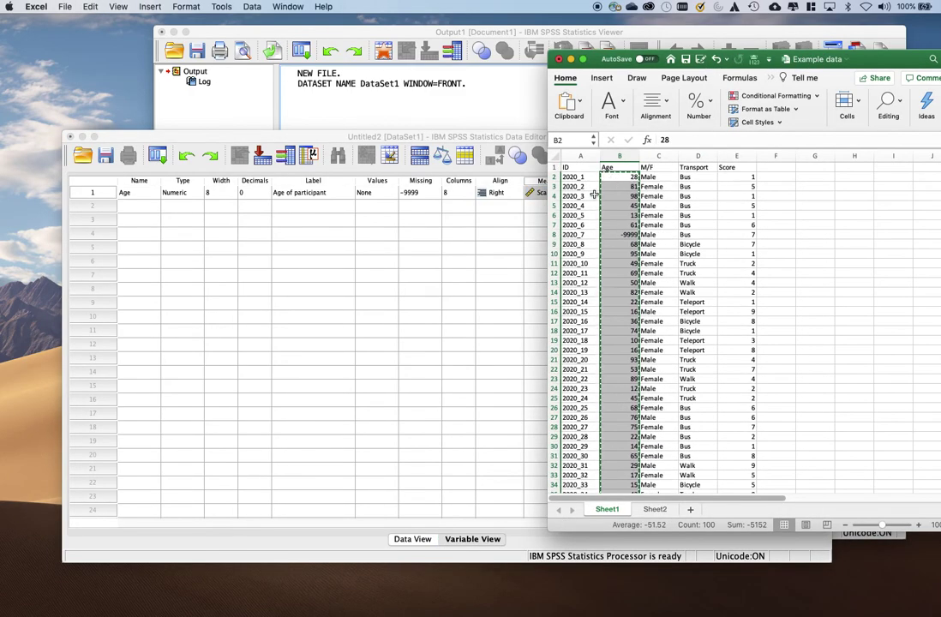
Step: Switch to the SPSS Data View and select the first cell of the Age column
click(289, 140)
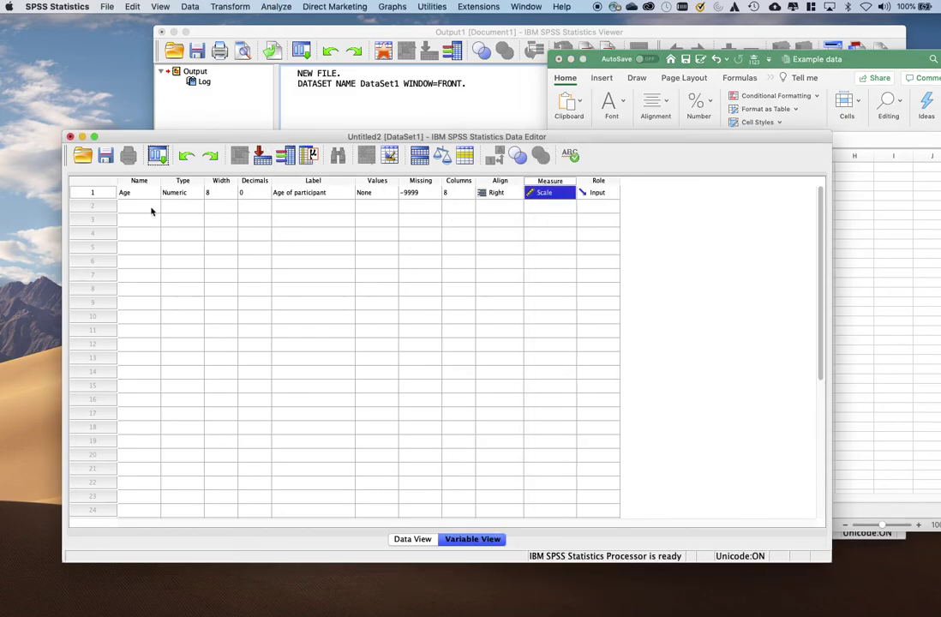
click(417, 540)
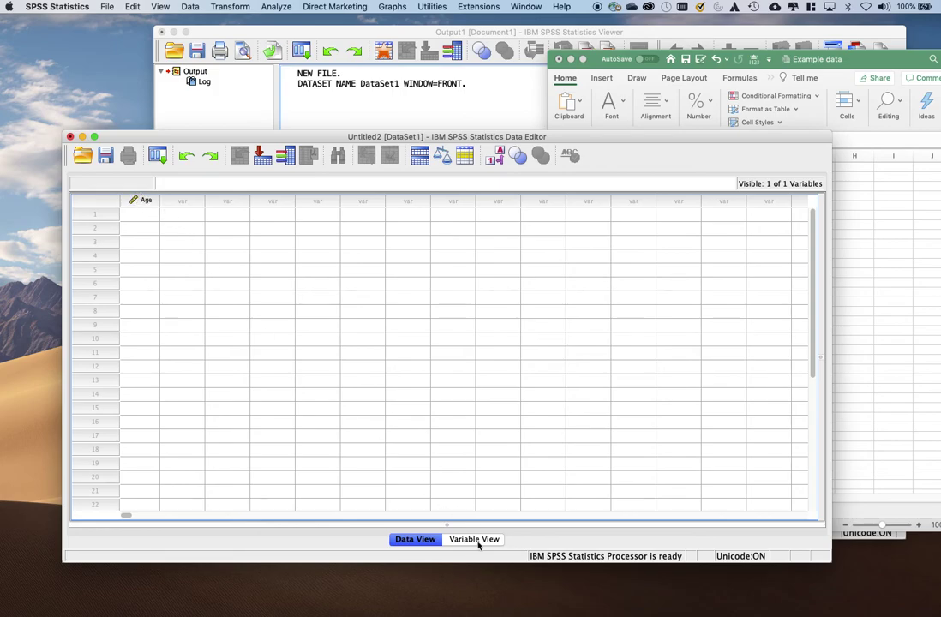
click(139, 217)
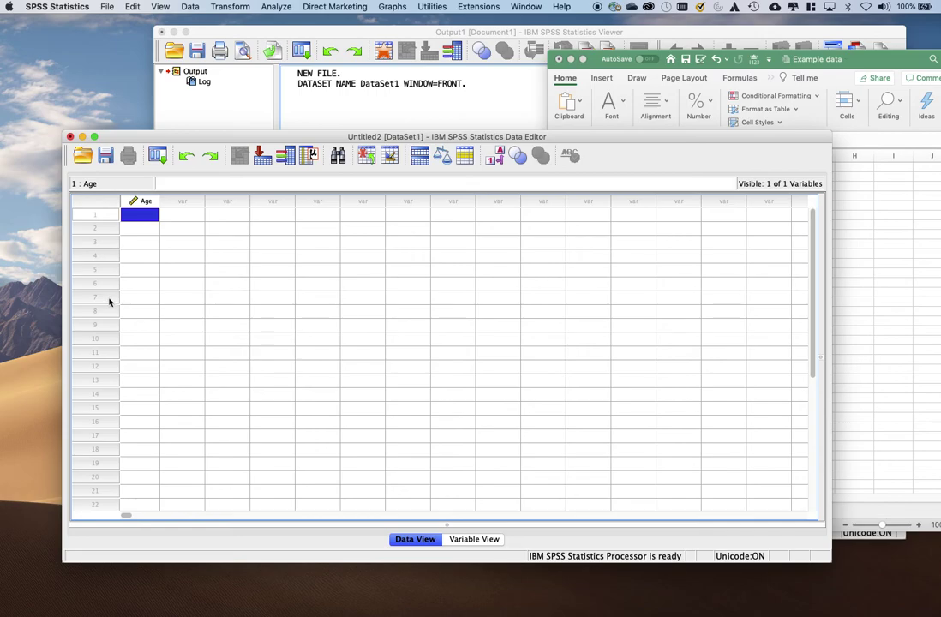
Step: Switch to Excel and review the Age column from its last record back up to its header
click(819, 64)
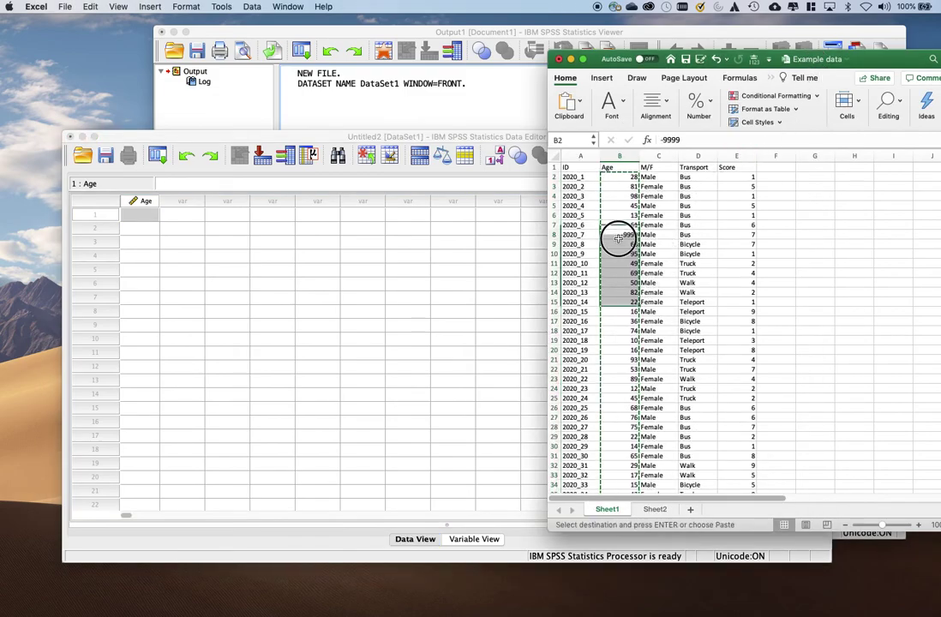
key(super+Down)
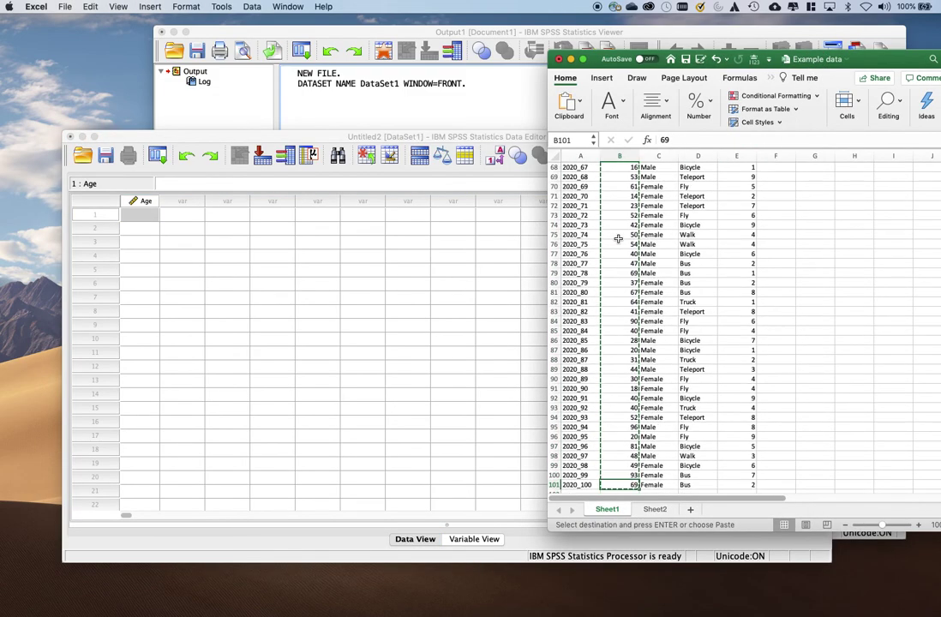
key(super+Up)
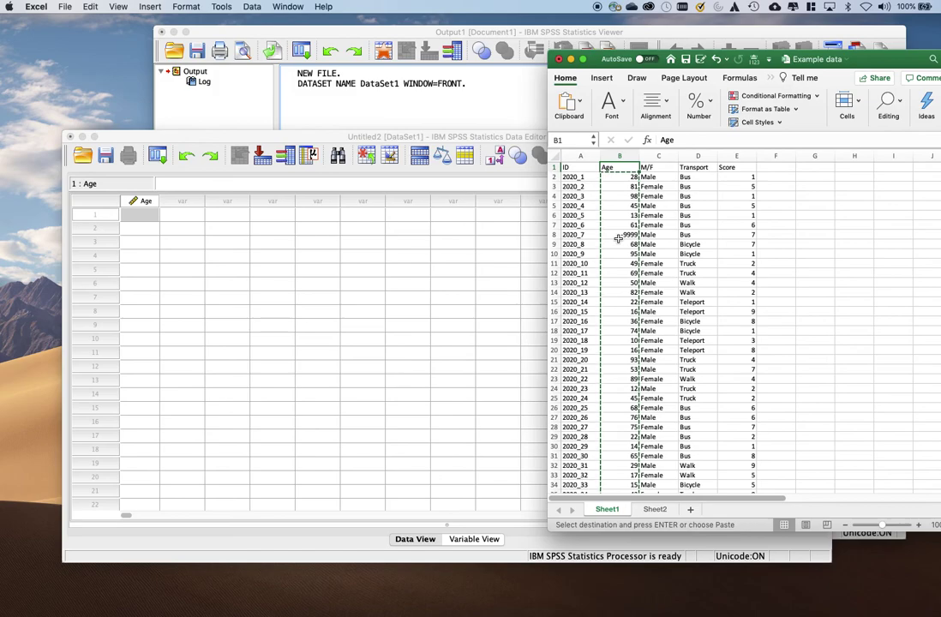
Step: Return to the first Age case in SPSS, review the Age definition in Variable View and go back to Data View
click(95, 214)
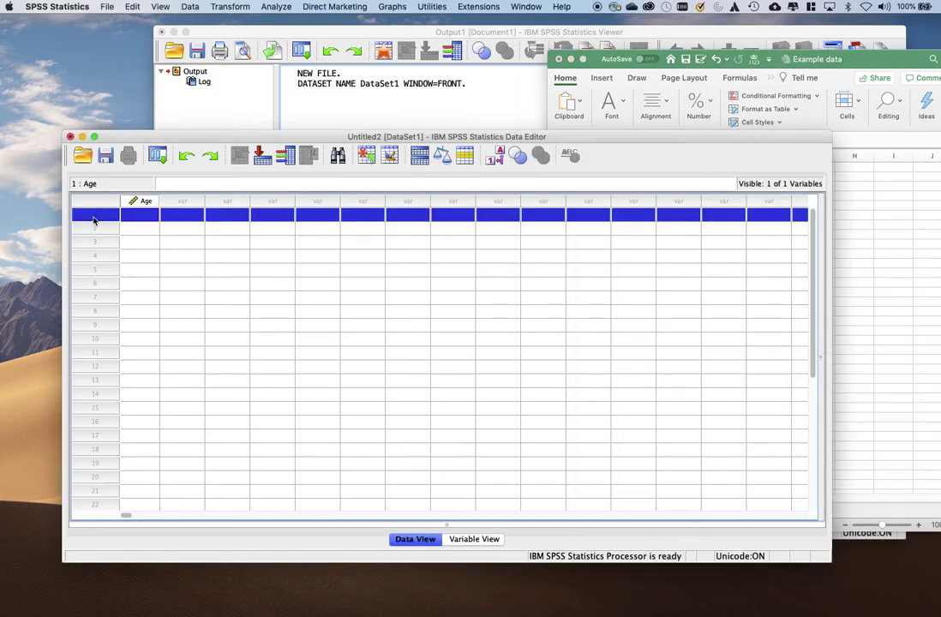
click(141, 215)
click(474, 539)
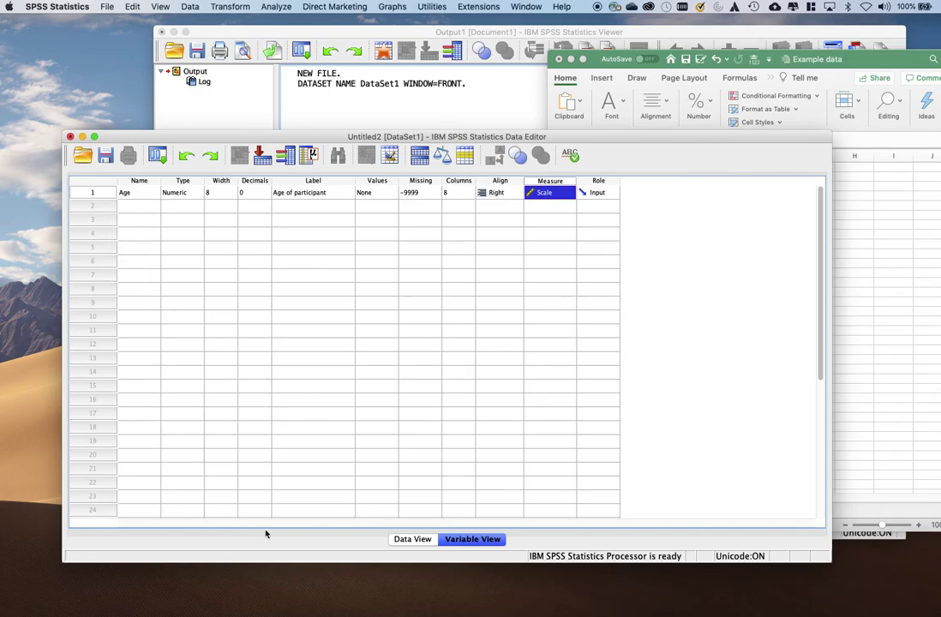
click(413, 539)
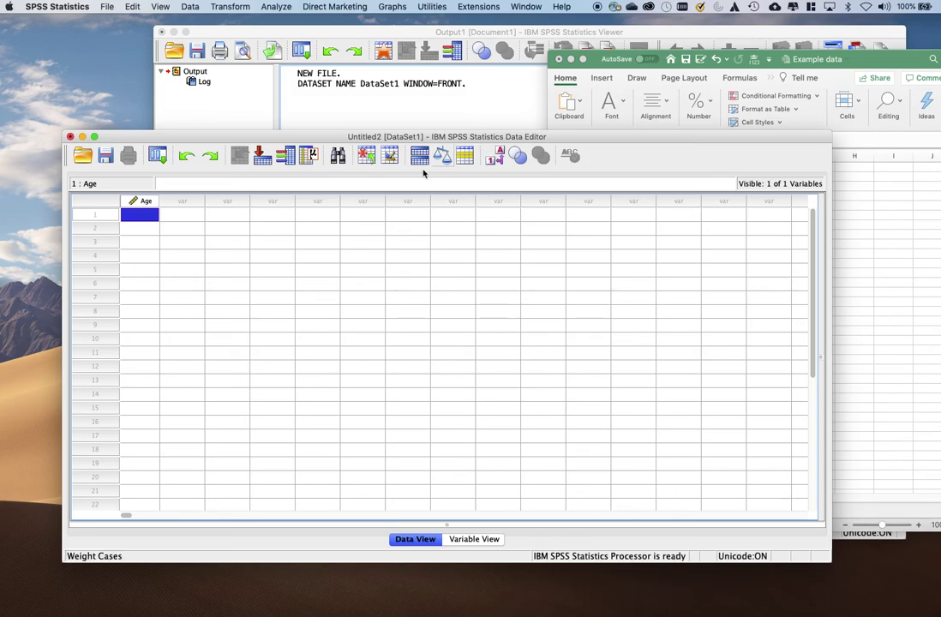
Step: Look up the first age in Excel, then enter 28 and 35 manually as the first two Age cases in SPSS
click(682, 55)
click(630, 177)
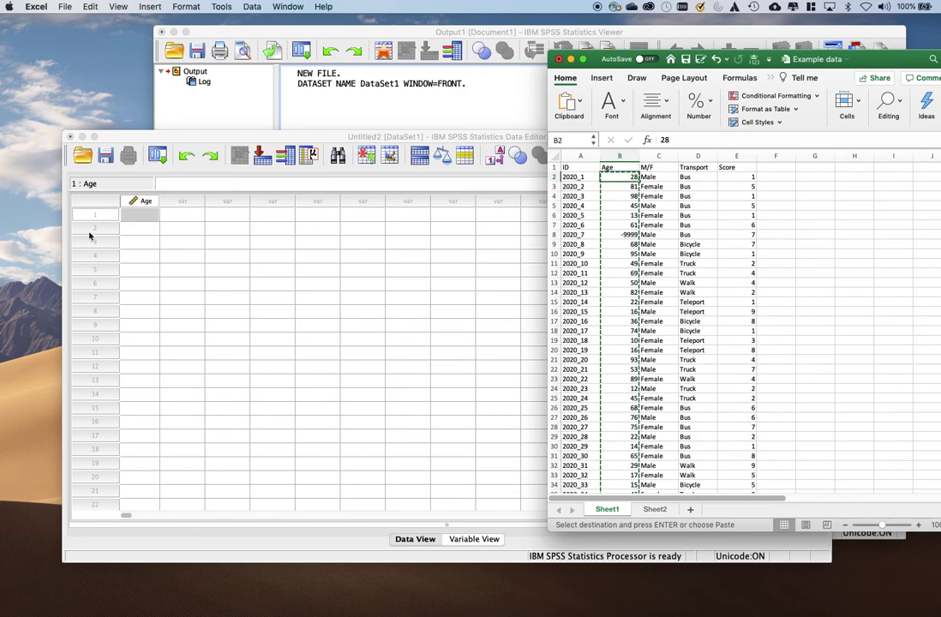
click(136, 216)
text(28)
key(Return)
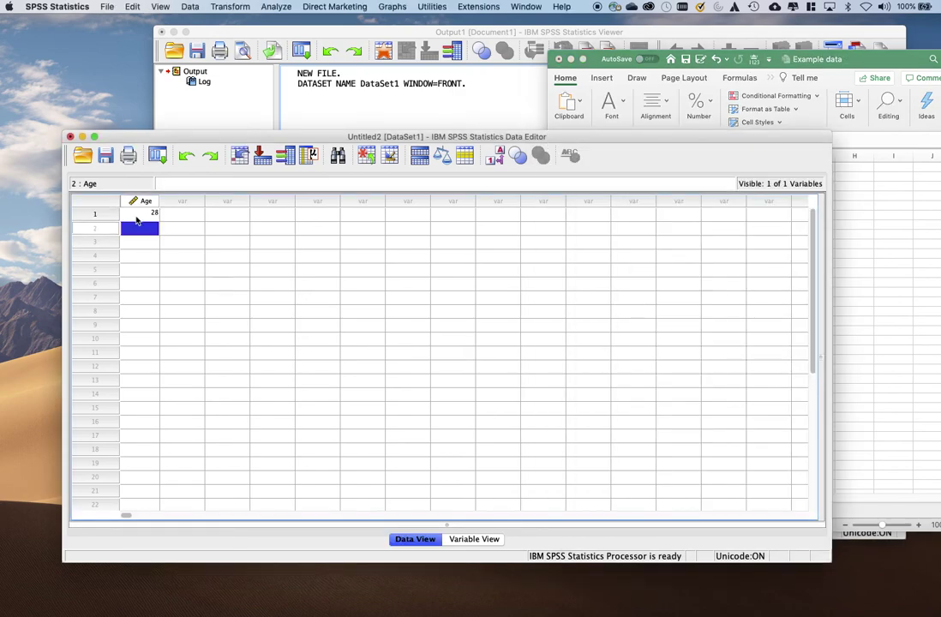
text(35)
key(Return)
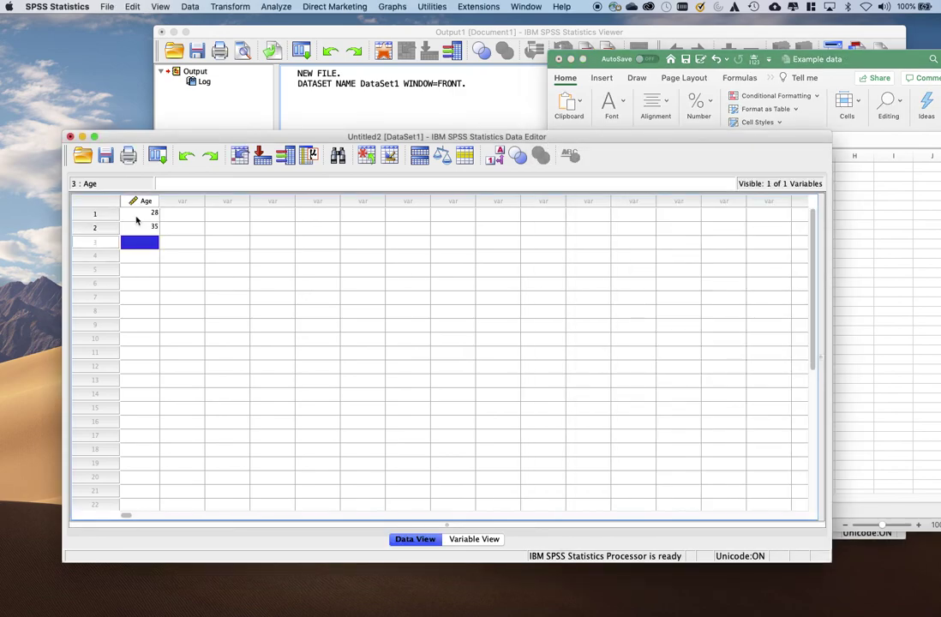
Step: Delete the two manually entered ages from the SPSS Age column and dismiss the resulting message
click(149, 213)
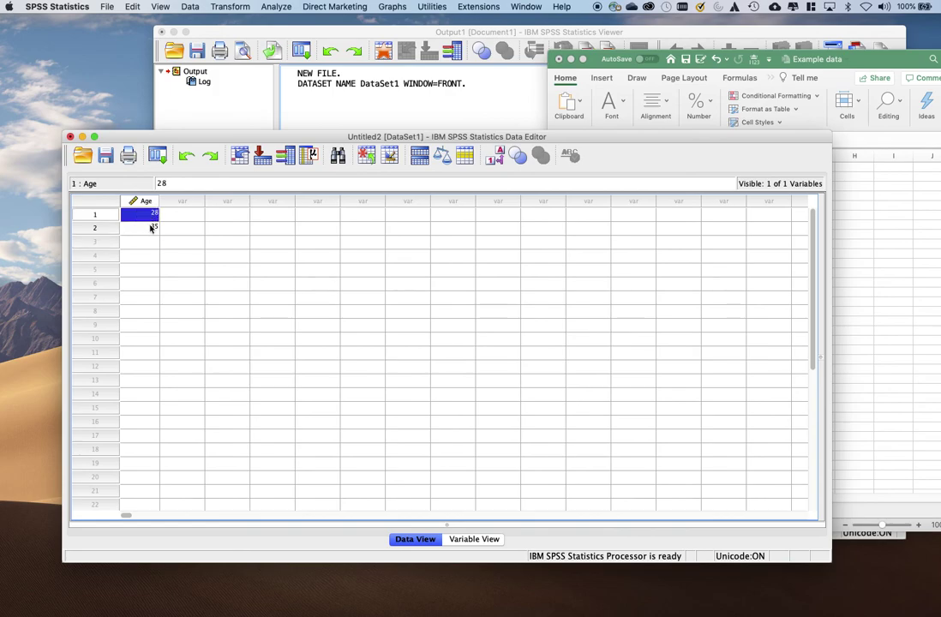
shift+click(150, 230)
key(Delete)
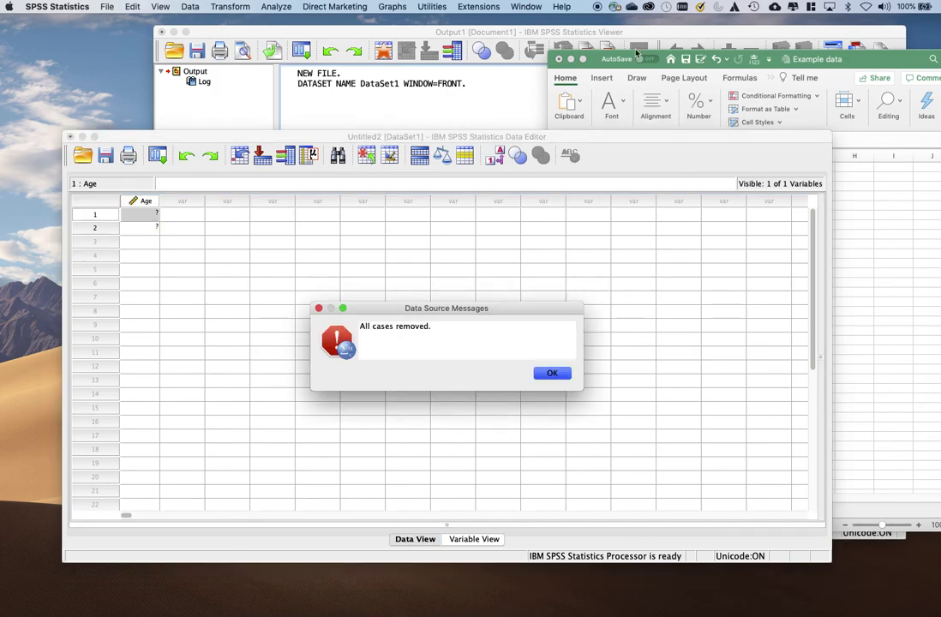
click(550, 373)
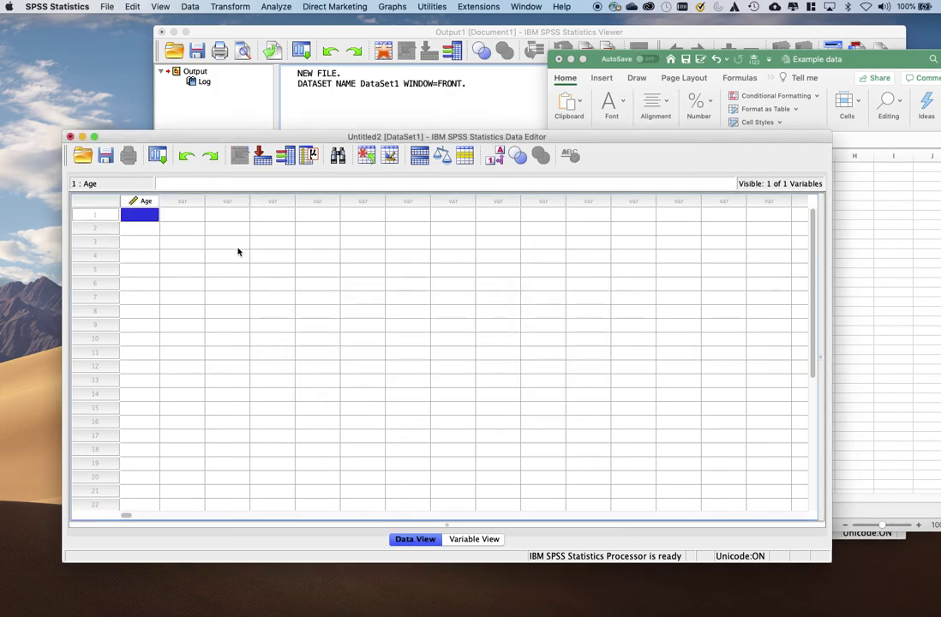
Step: Copy the ages in cells B2 to B101 of the Excel sheet and paste them into the SPSS Age column from case 1
click(751, 61)
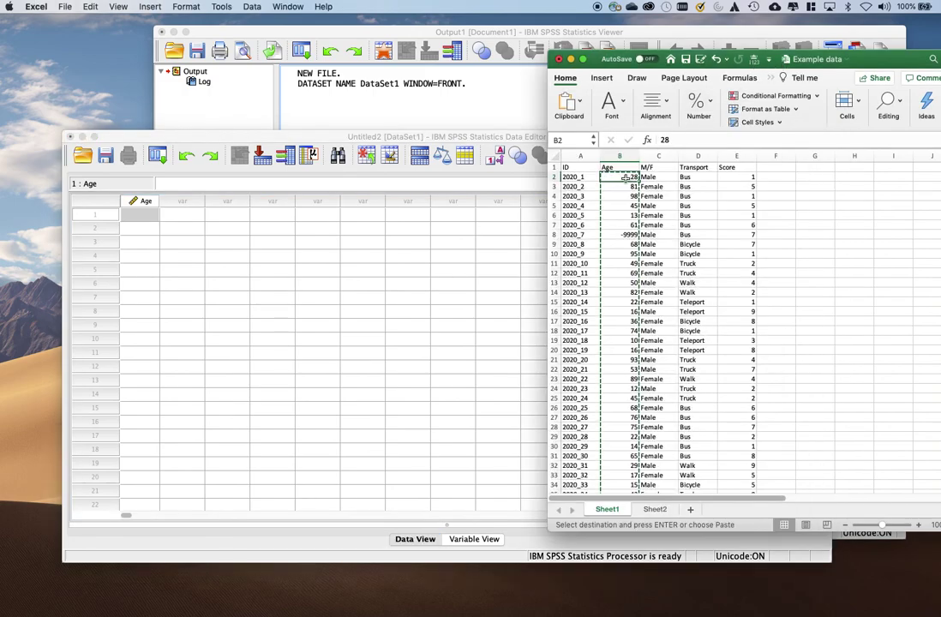
key(super+shift+Down)
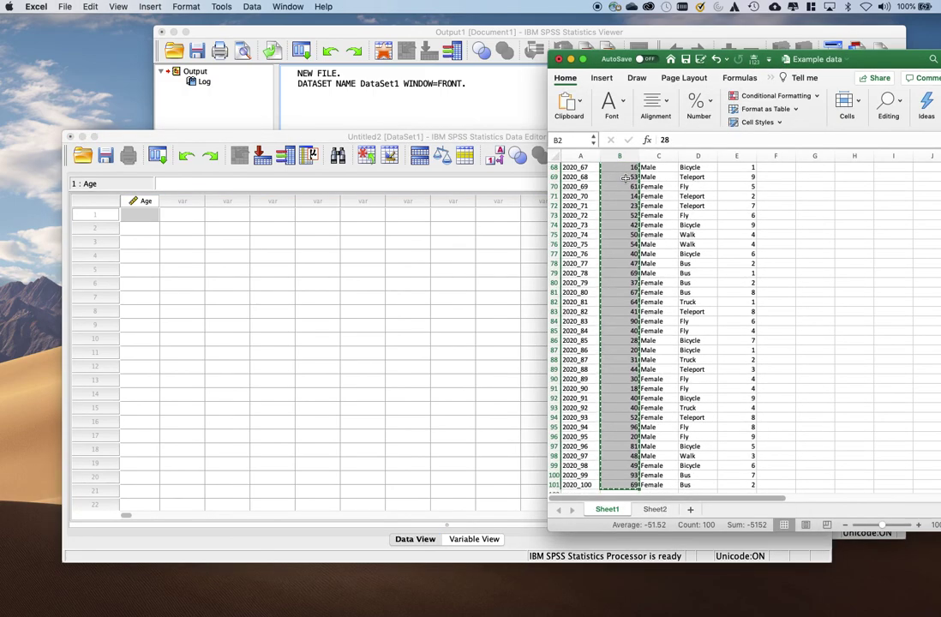
scroll(626, 177, up, 15)
click(148, 216)
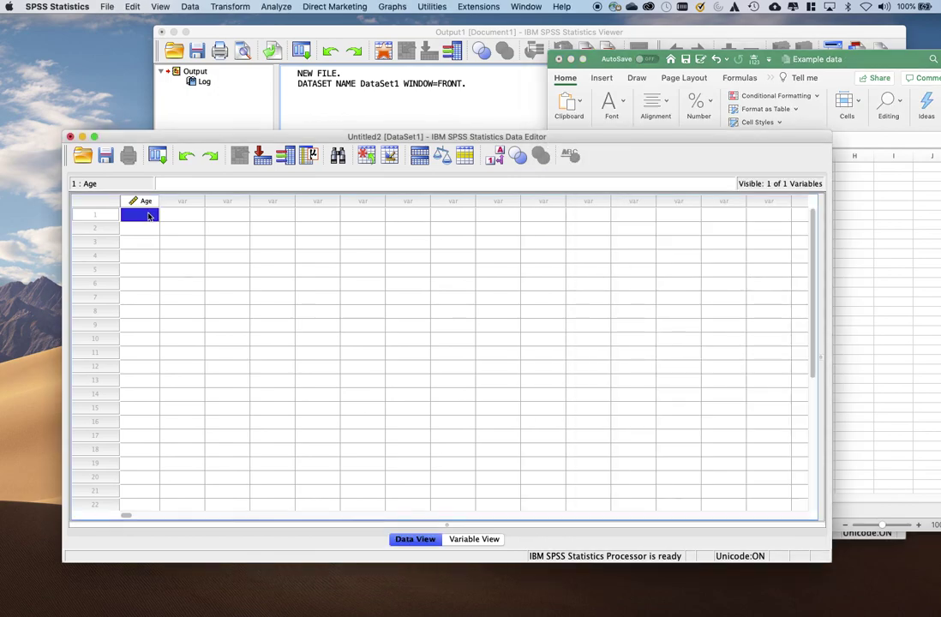
click(132, 7)
click(158, 70)
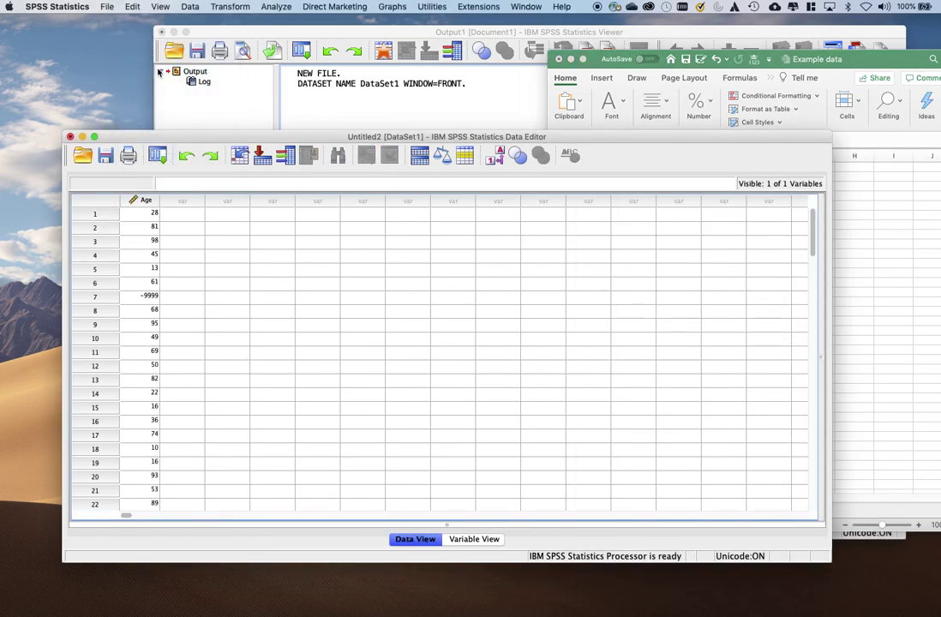
Step: Compare the pasted ages with the Excel column, check Age's missing-value definition in Variable View and return to Data View
click(789, 58)
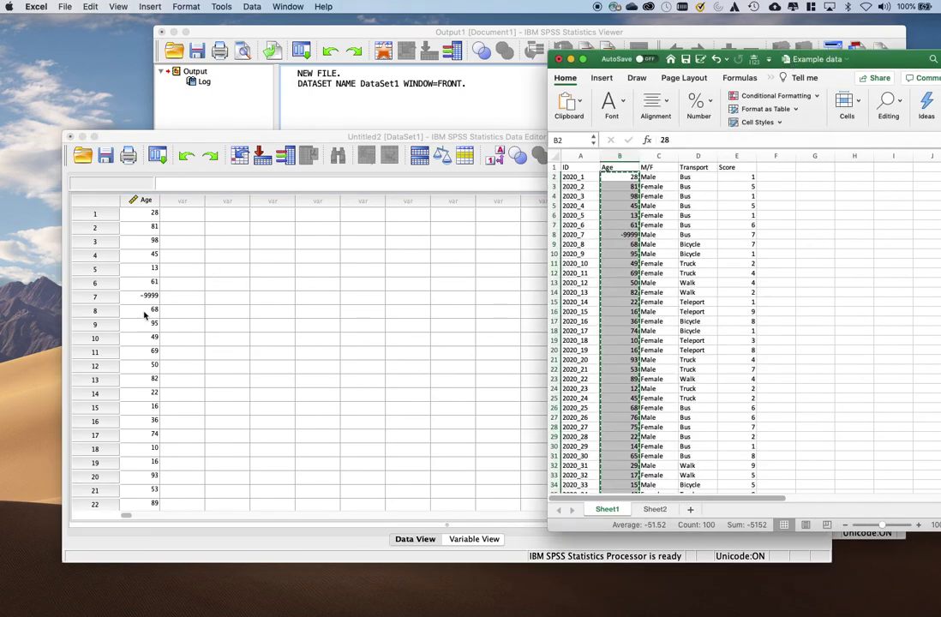
click(184, 297)
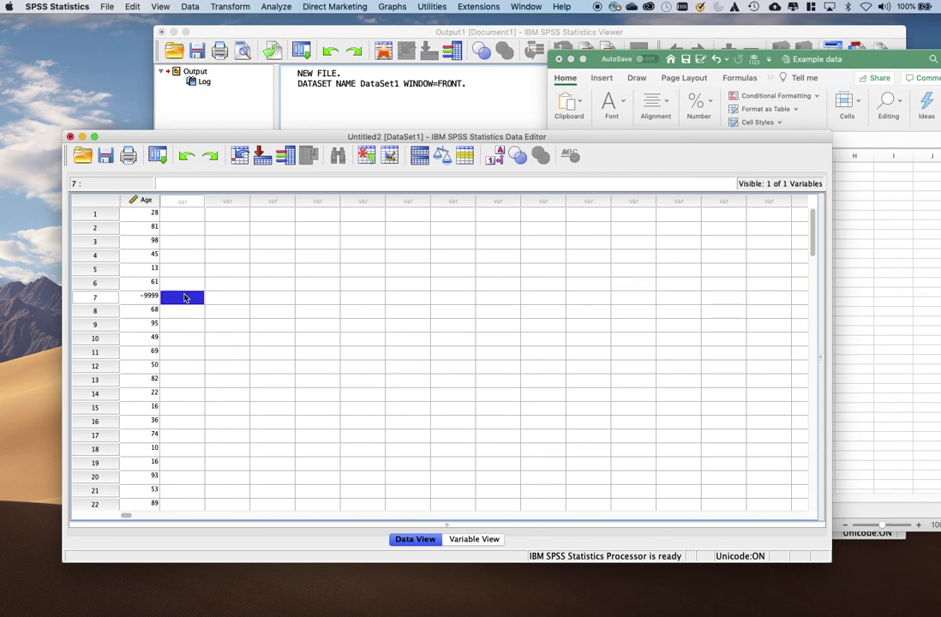
click(471, 540)
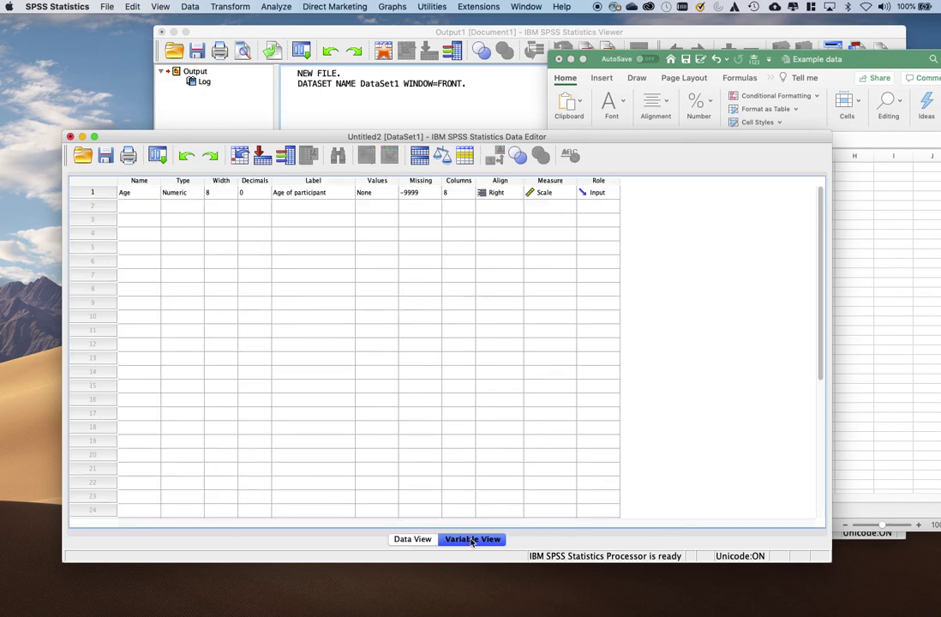
click(425, 540)
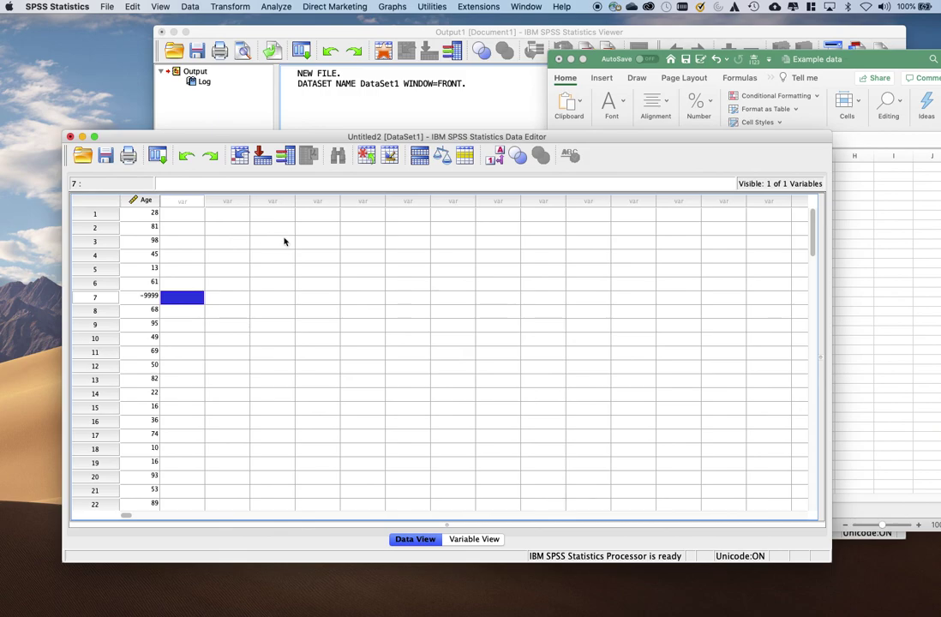